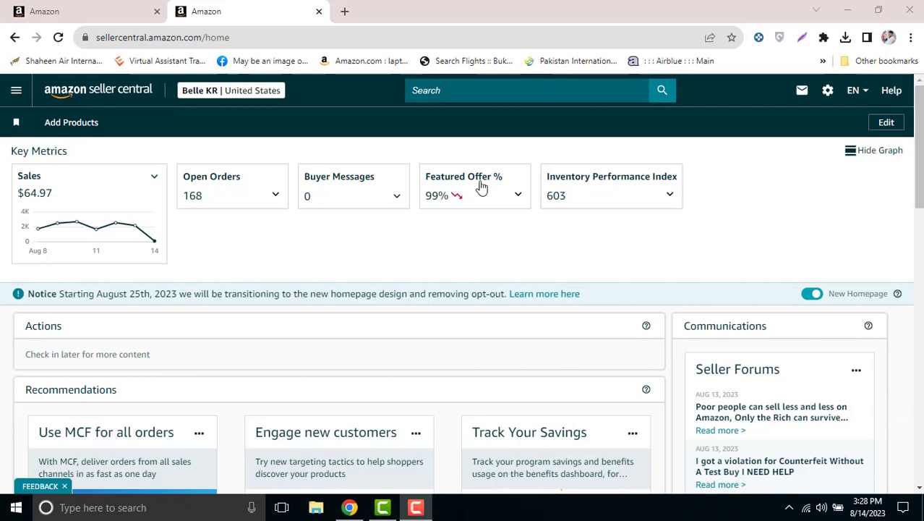
- Open the Amazon store in a new browser tab and search for diaper bags
left_click(346, 12)
type("a")
key("Return")
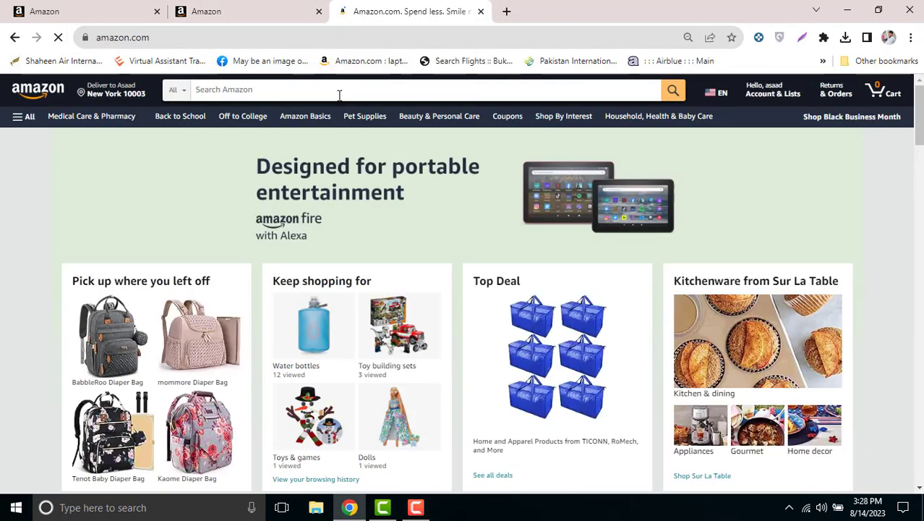
left_click(340, 93)
type("d")
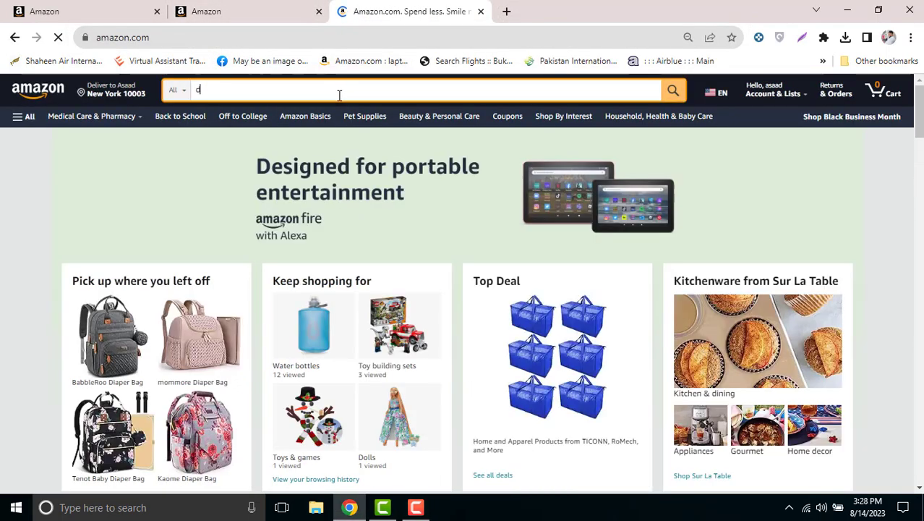
type("iape rbags")
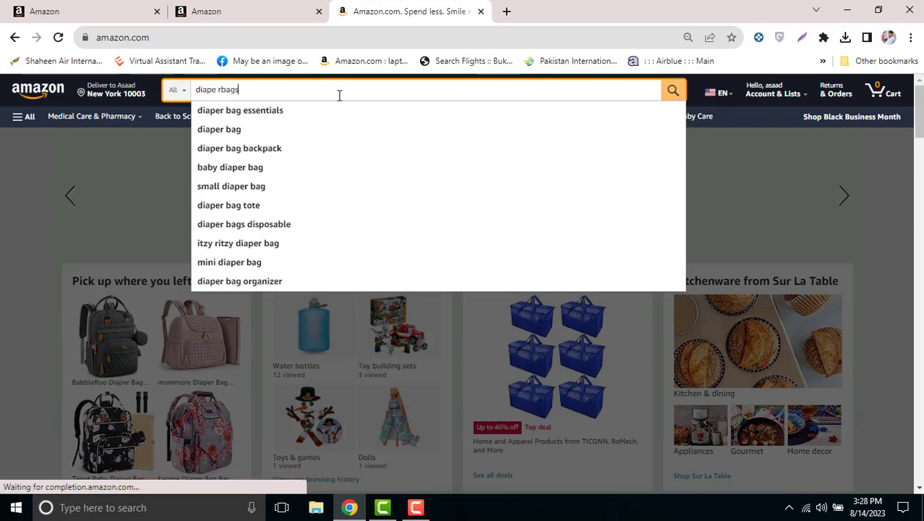
key("Return")
- Open the ISMGN Diaper Bag Backpack listing from the results and apply its 20% coupon
scroll(478, 416, "down", 4)
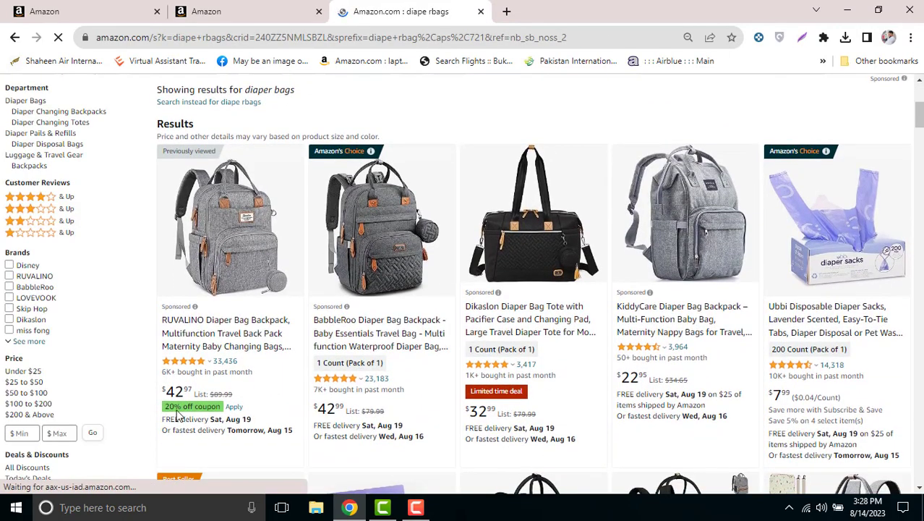
scroll(398, 380, "down", 5)
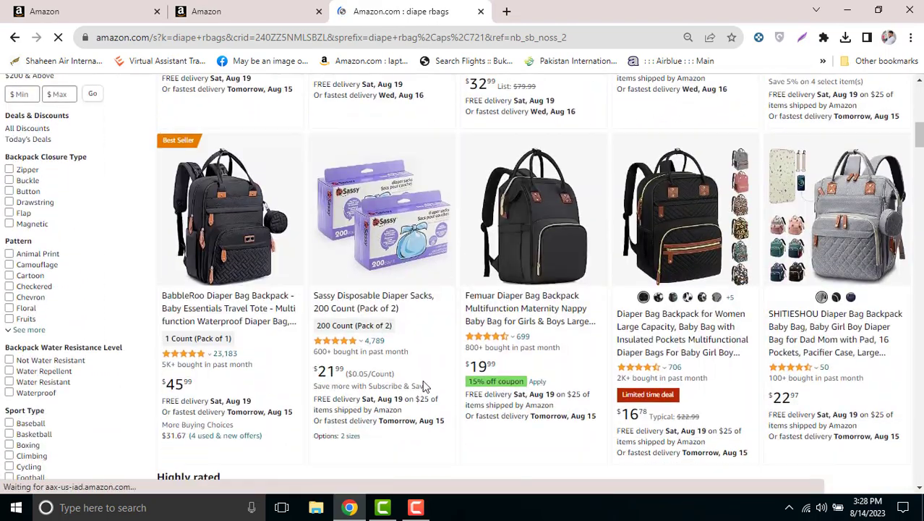
scroll(486, 386, "down", 7)
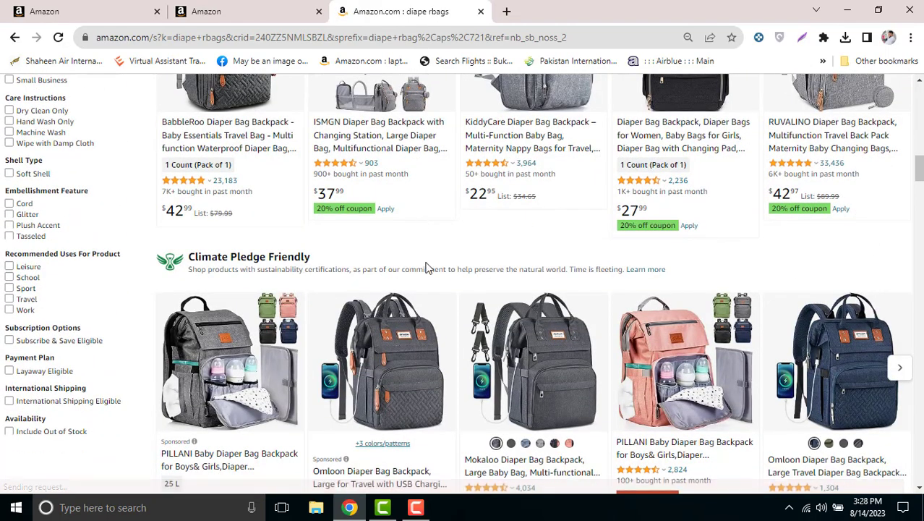
scroll(427, 267, "up", 1)
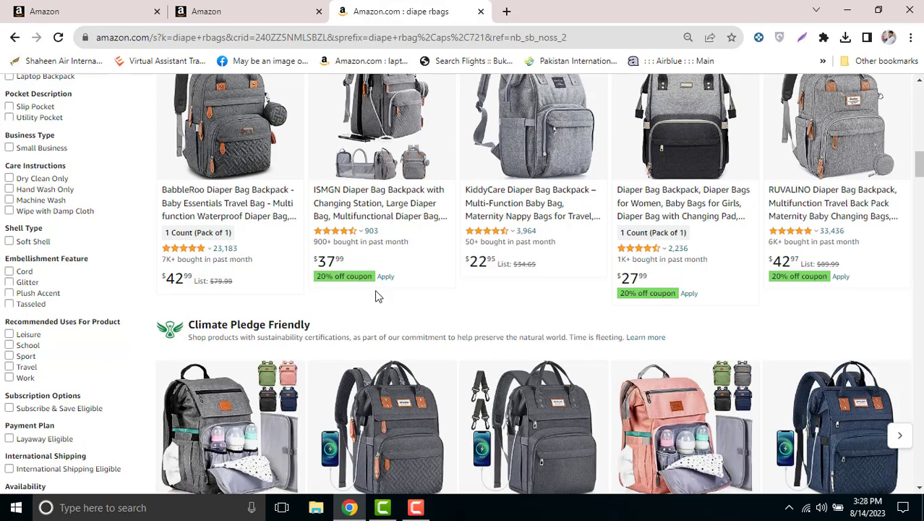
left_click(362, 209)
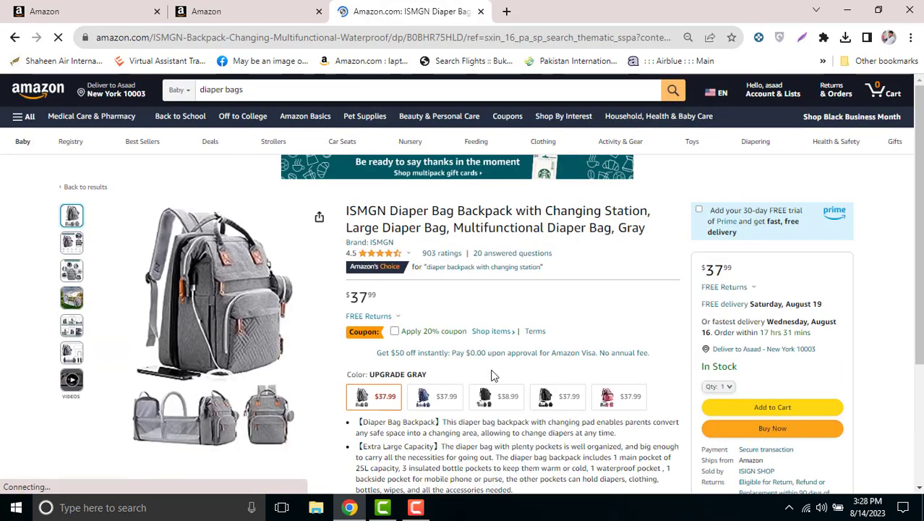
left_click(394, 332)
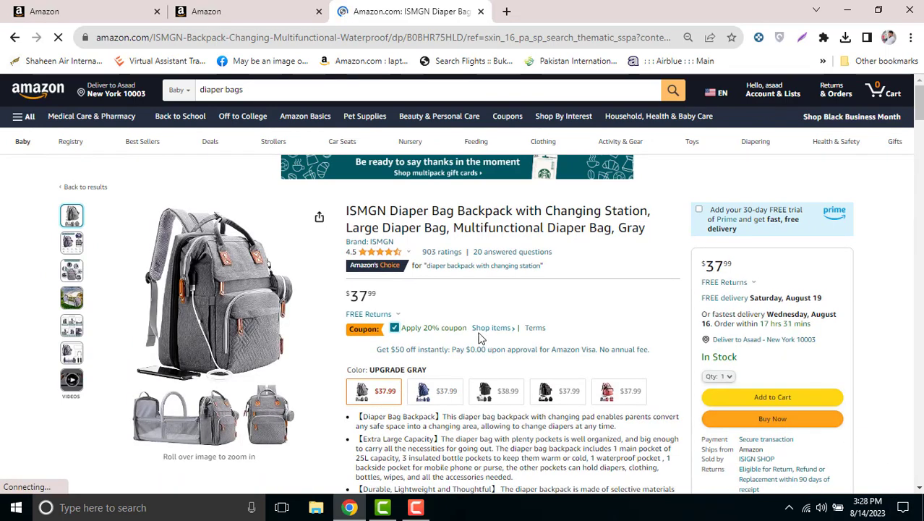
left_click_drag(349, 292, 407, 308)
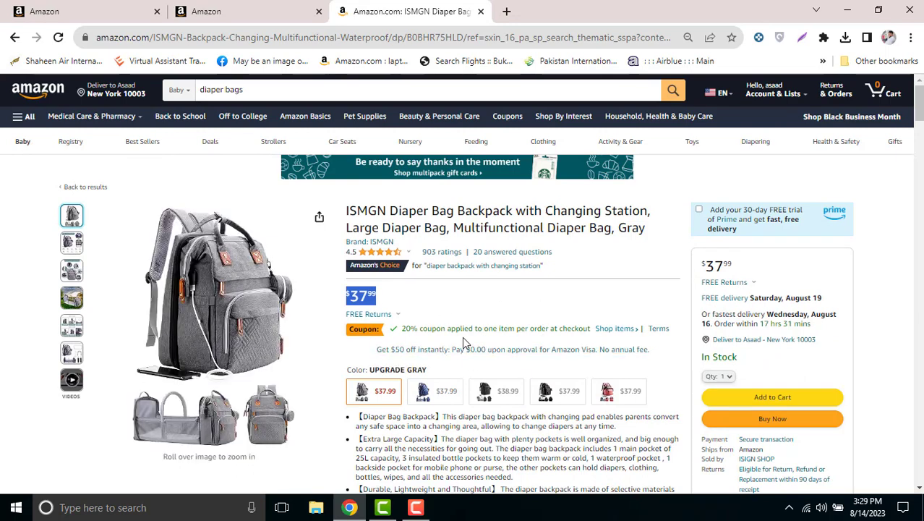
left_click_drag(394, 332, 530, 331)
- Search the Baby department for diaper bags and examine how coupon offers appear on the result listings
left_click(681, 92)
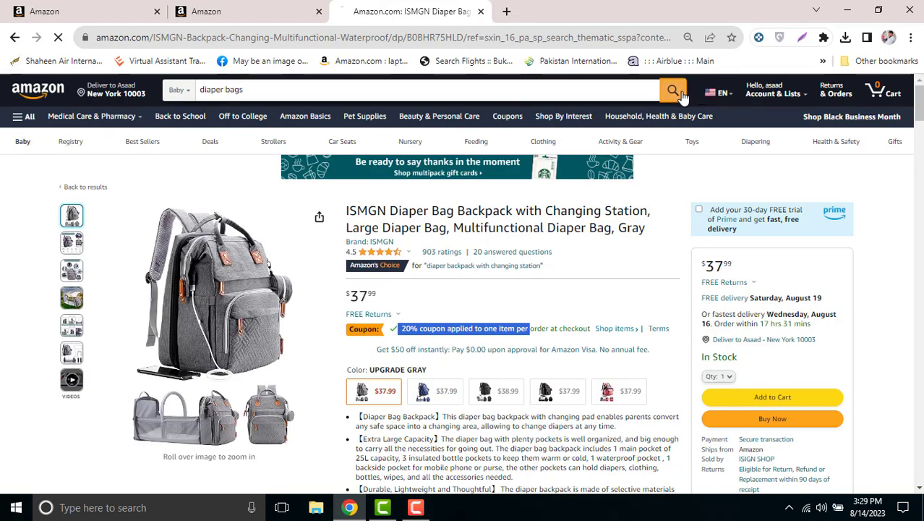
scroll(421, 369, "down", 3)
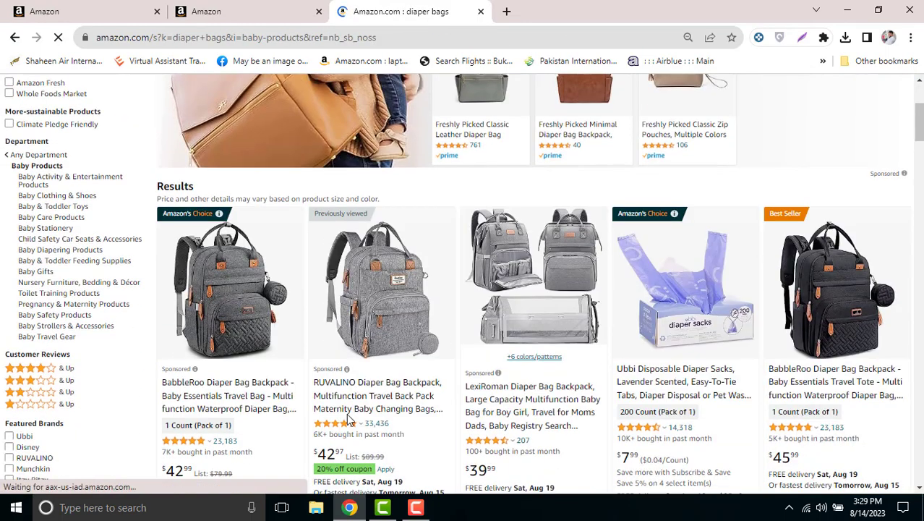
scroll(352, 449, "down", 1)
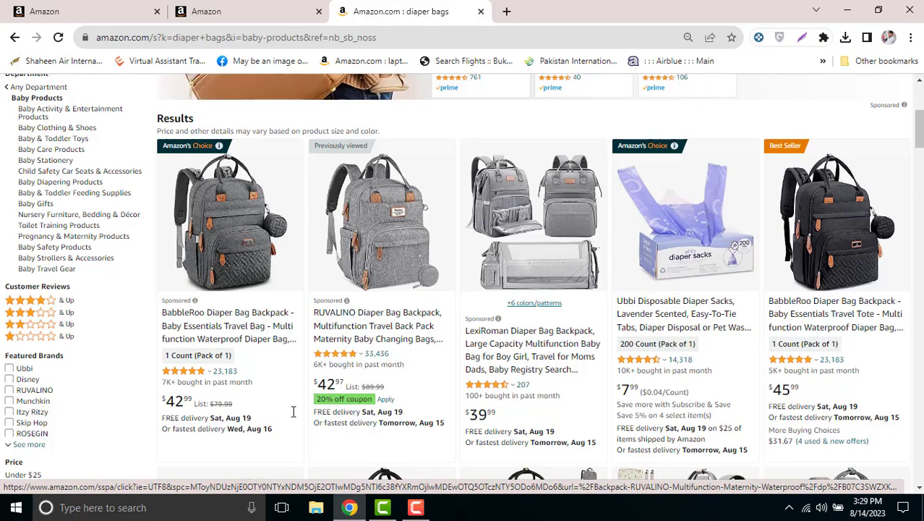
scroll(409, 387, "up", 4)
left_click(252, 88)
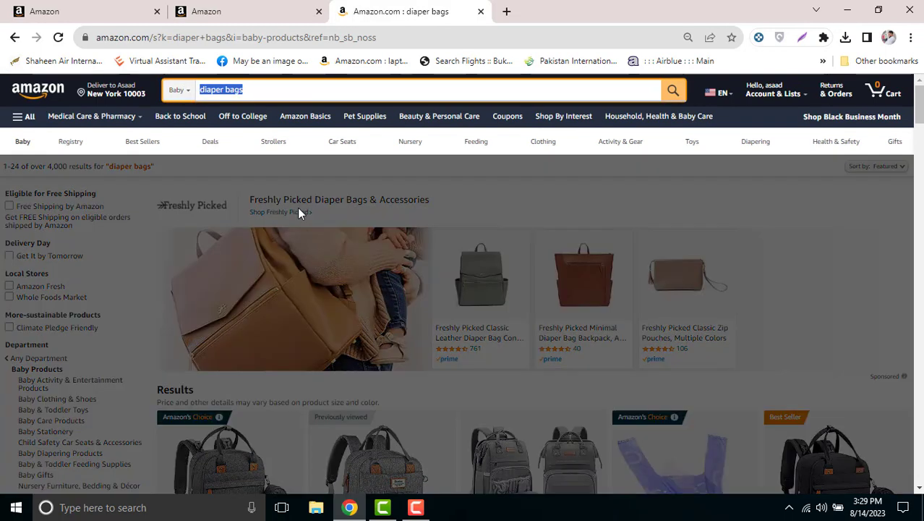
scroll(361, 270, "down", 4)
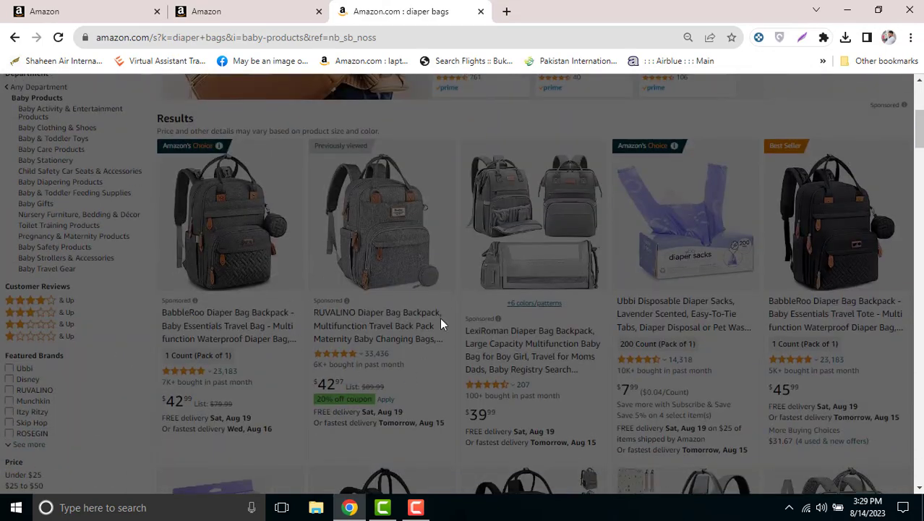
scroll(182, 190, "up", 4)
scroll(350, 424, "down", 3)
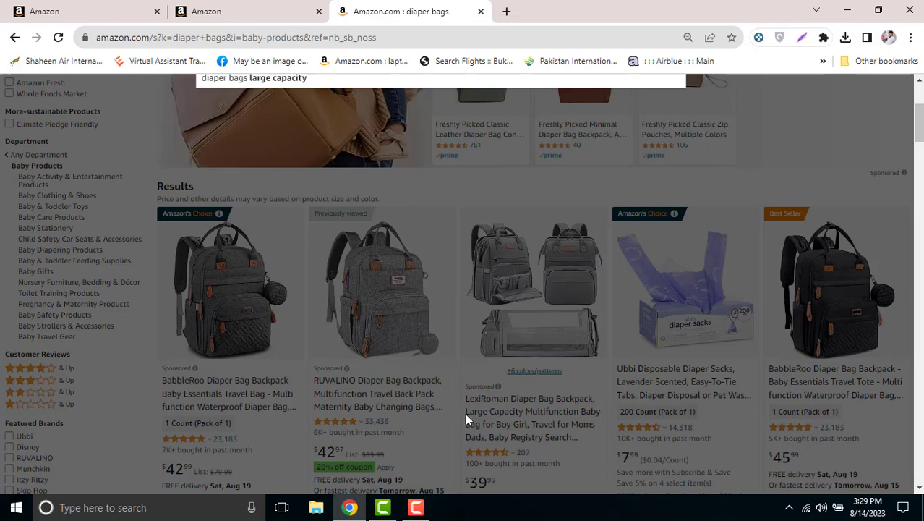
scroll(403, 449, "up", 3)
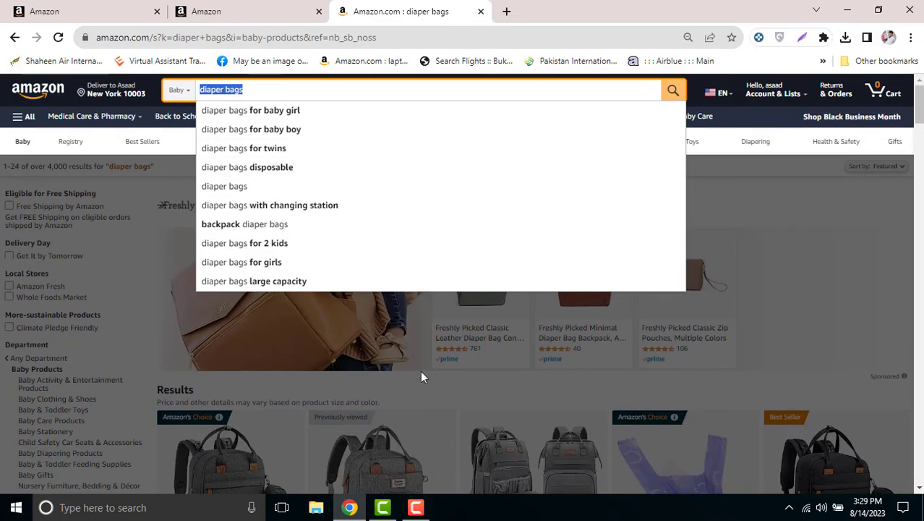
left_click(155, 468)
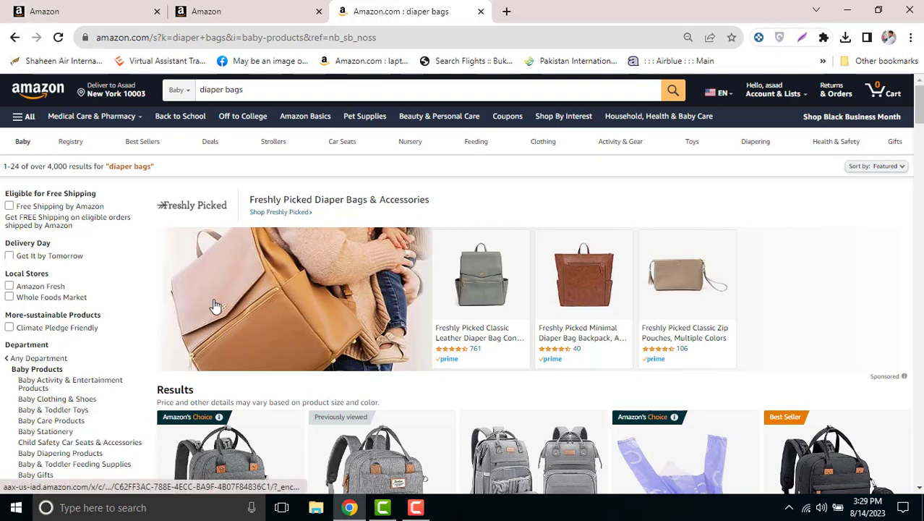
- Switch to Seller Central, open the Coupons page from the advertising tools and start creating a new coupon
left_click(209, 7)
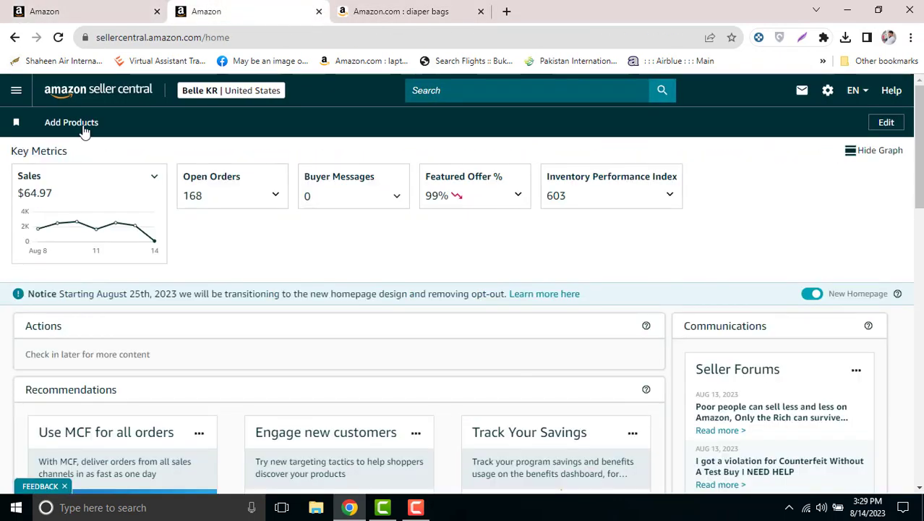
left_click(16, 89)
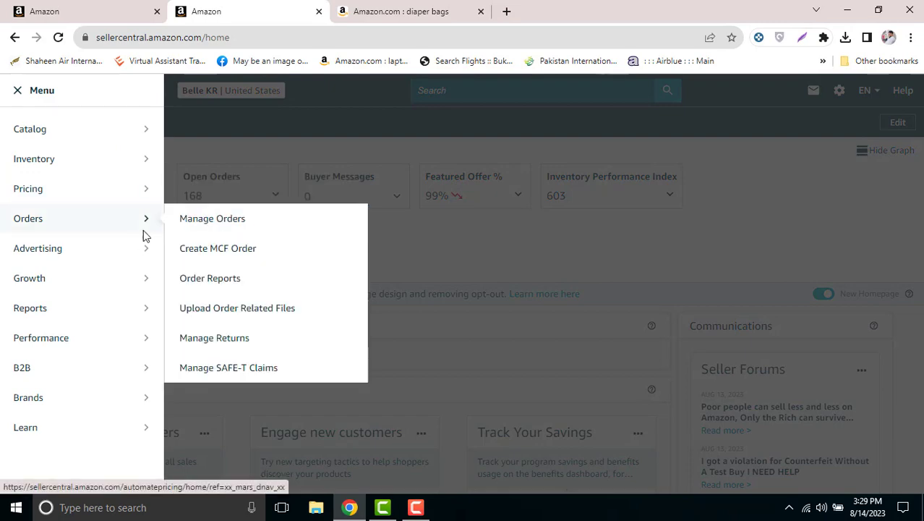
mouse_move(145, 248)
left_click(213, 367)
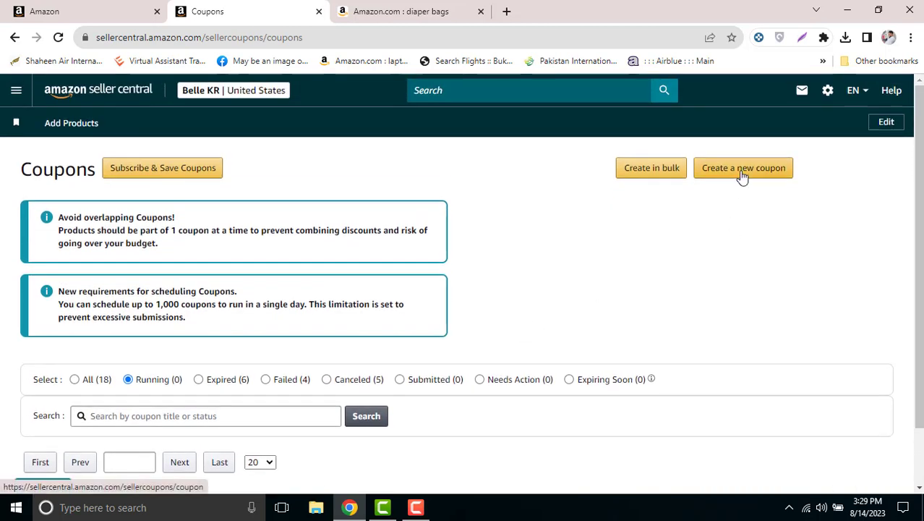
left_click(741, 173)
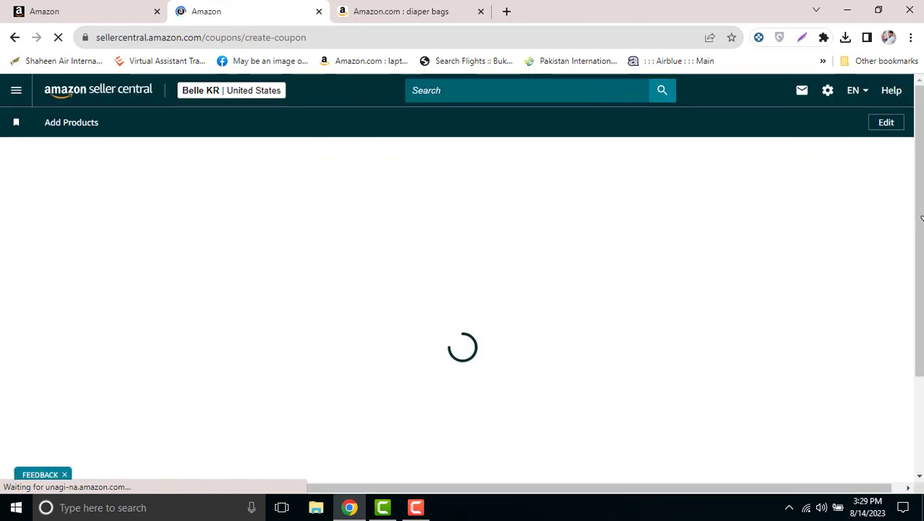
scroll(335, 98, "down", 3)
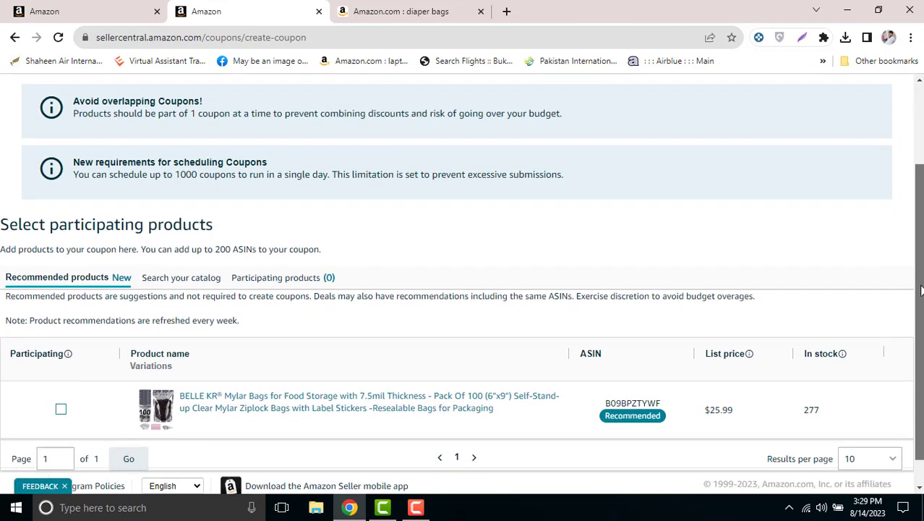
- In Manage Inventory, expand the Parent - MB3 variations and copy the ASIN of the MB-5x8-300pc product
left_click(109, 6)
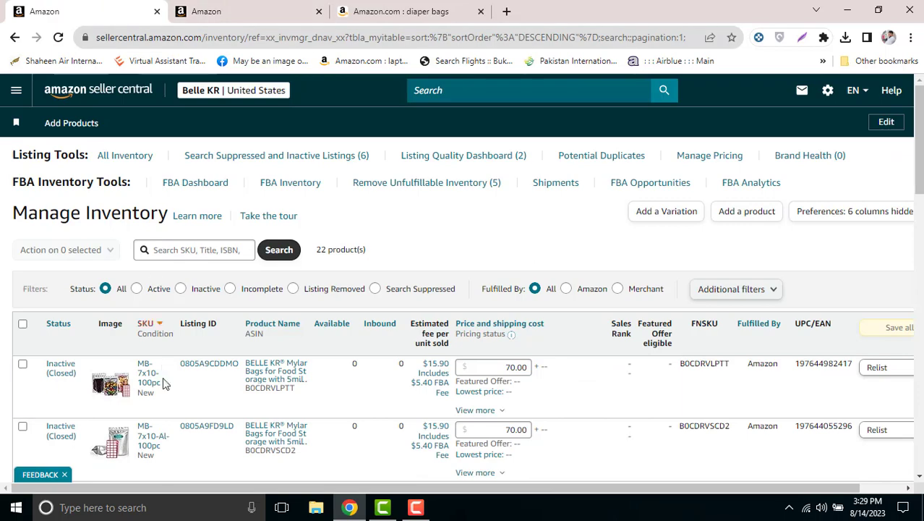
scroll(169, 405, "down", 5)
scroll(180, 427, "down", 3)
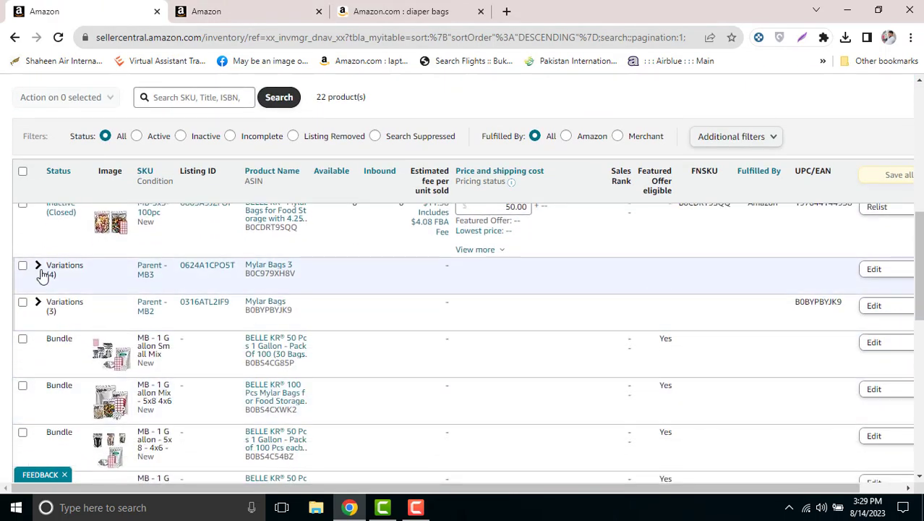
left_click(38, 265)
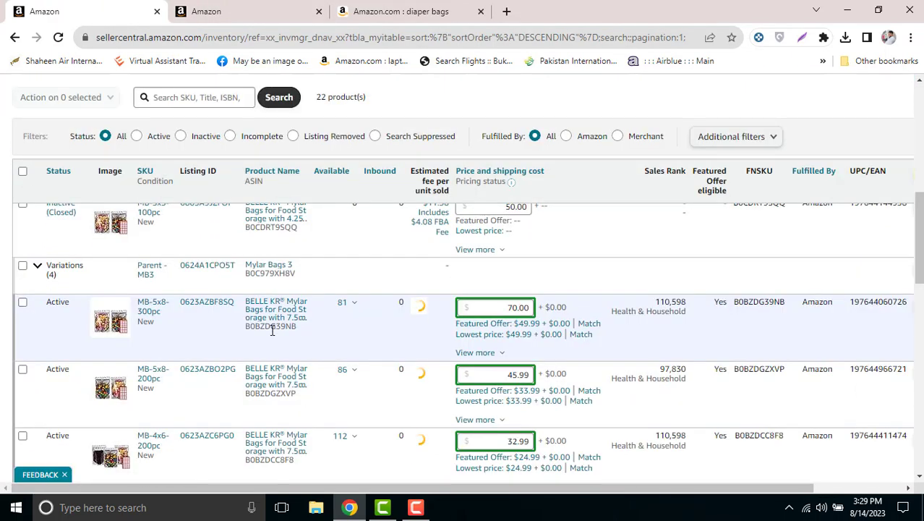
double_click(270, 326)
right_click(269, 332)
left_click(319, 342)
- Return to the new coupon and search the seller catalog for ASIN B0BZDG39NB
key("ctrl+Tab")
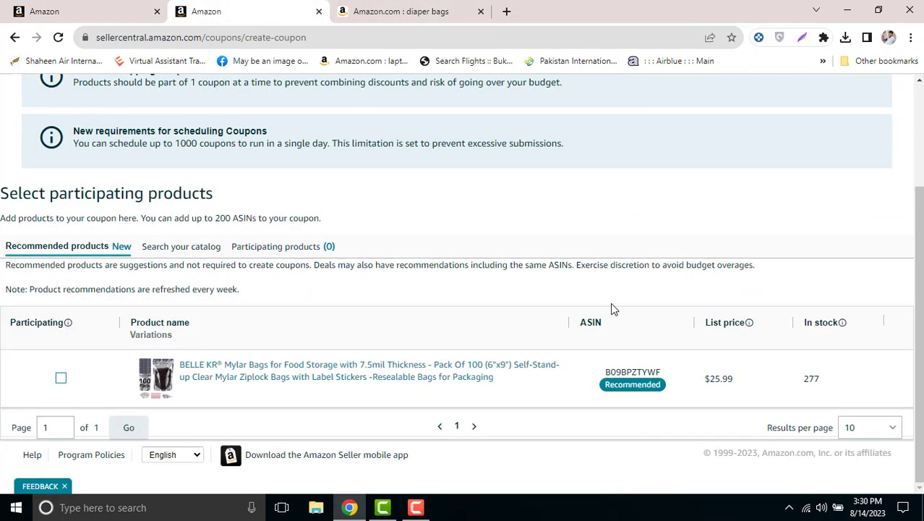
scroll(569, 335, "up", 2)
scroll(569, 334, "down", 2)
left_click(179, 246)
left_click(136, 283)
right_click(136, 283)
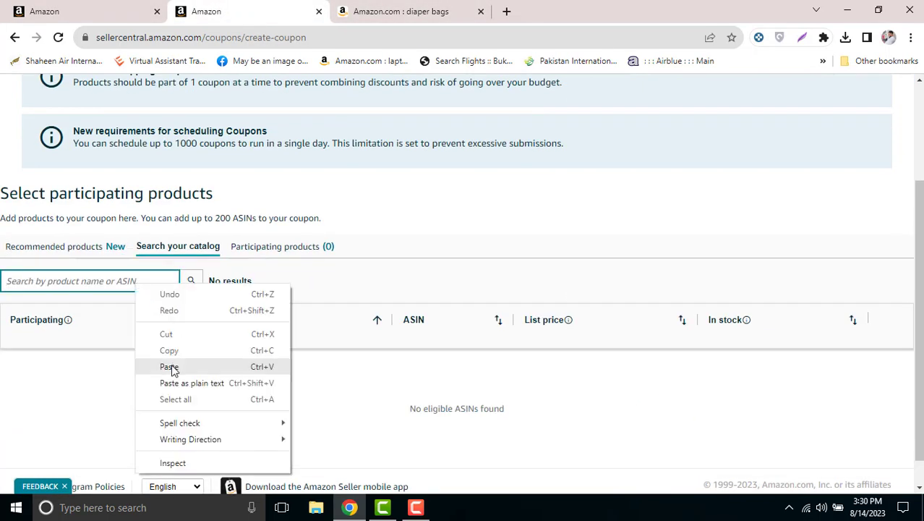
left_click(173, 367)
left_click(191, 280)
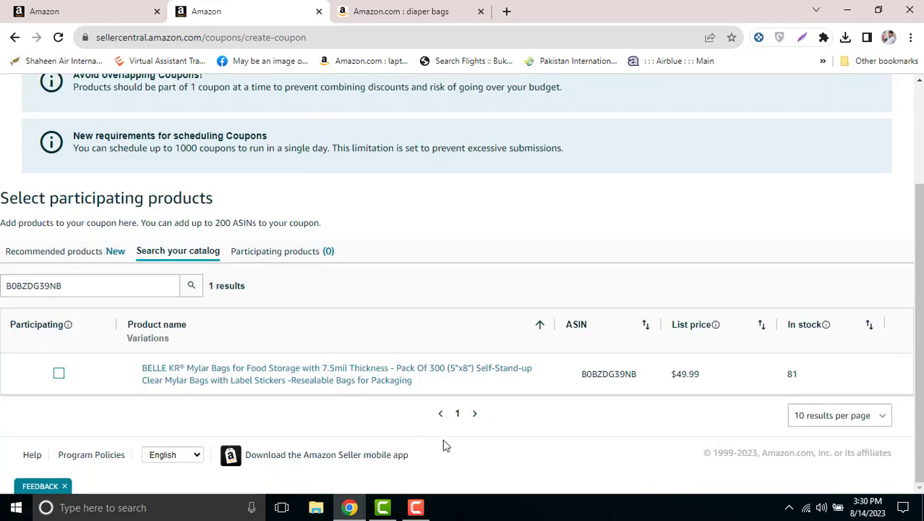
- Mark the Pack Of 300 (5"x8") Mylar bags as participating in the coupon and continue to the coupon details
double_click(789, 376)
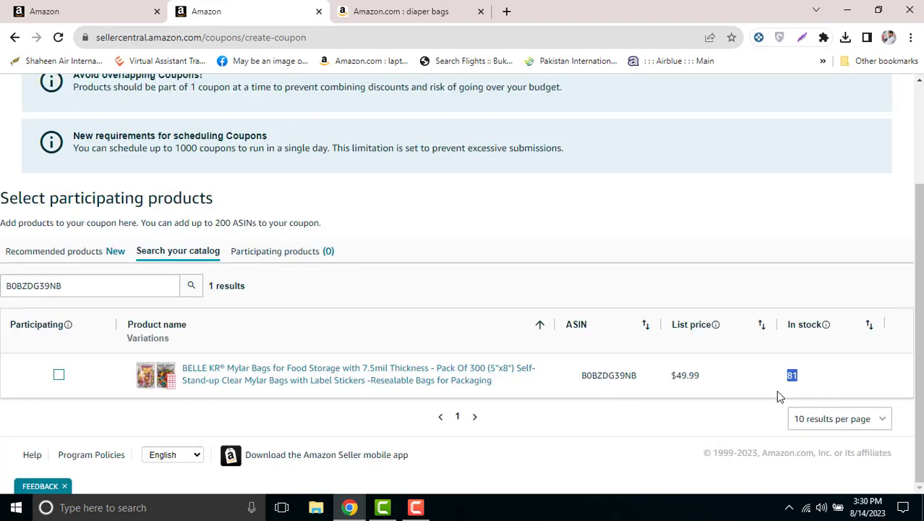
left_click_drag(670, 375, 735, 383)
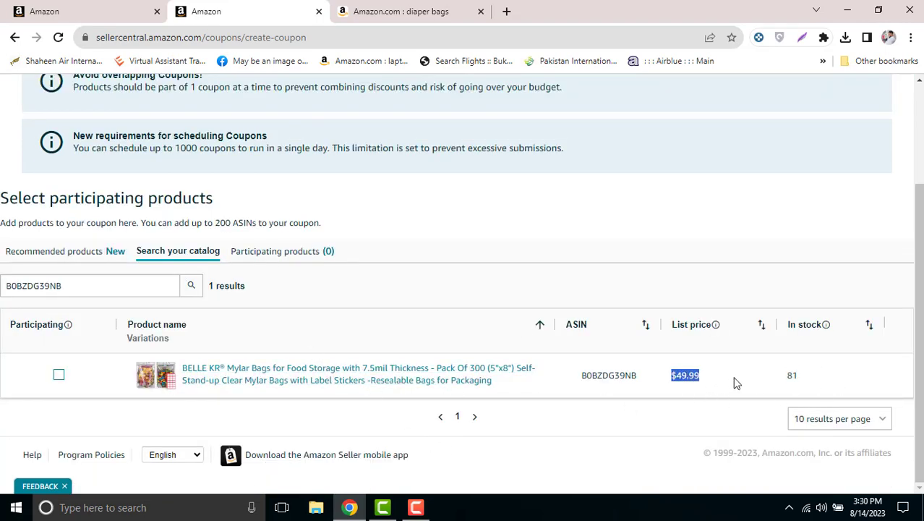
left_click(58, 374)
scroll(735, 366, "up", 2)
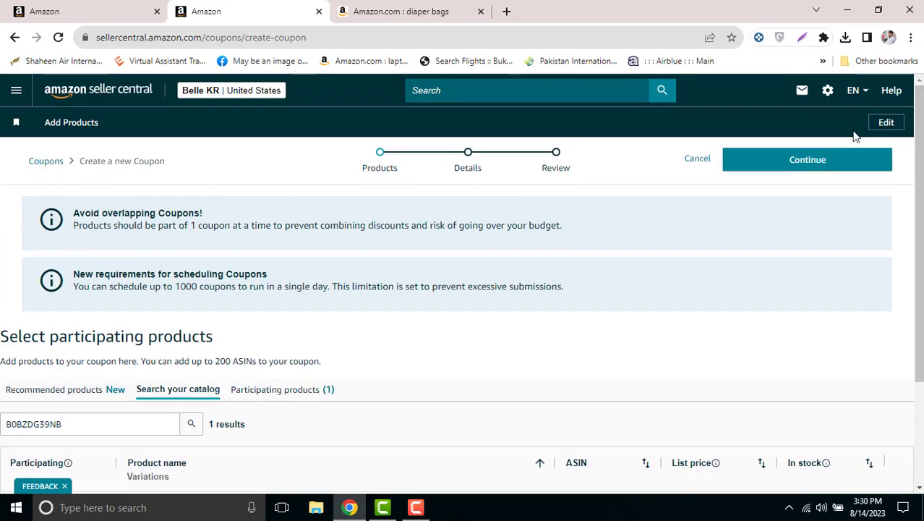
left_click(792, 164)
- Set the coupon's start date to 08/16/2023 in its schedule
left_click_drag(920, 174, 919, 197)
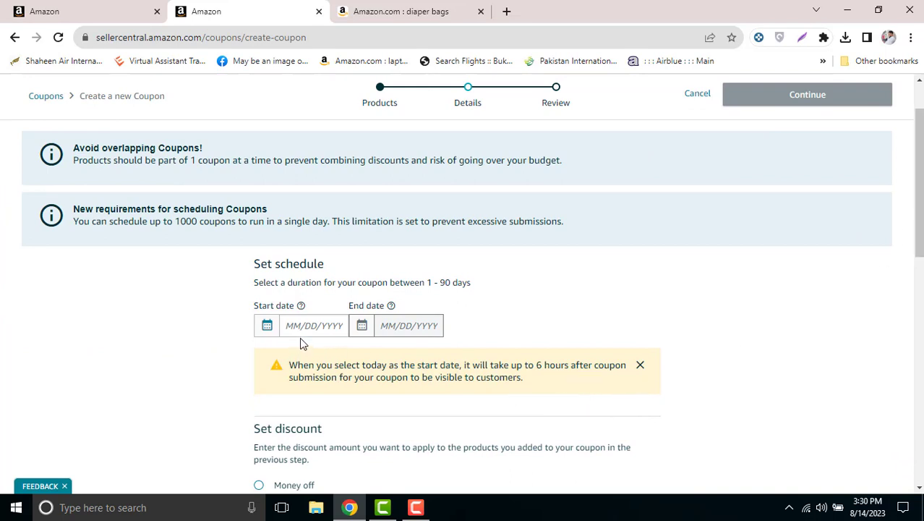
left_click_drag(918, 204, 918, 232)
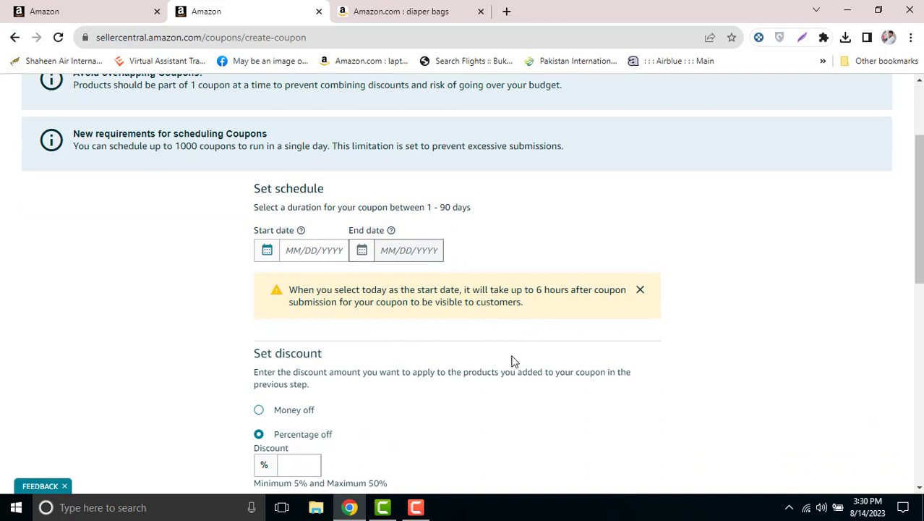
left_click(307, 249)
left_click(350, 360)
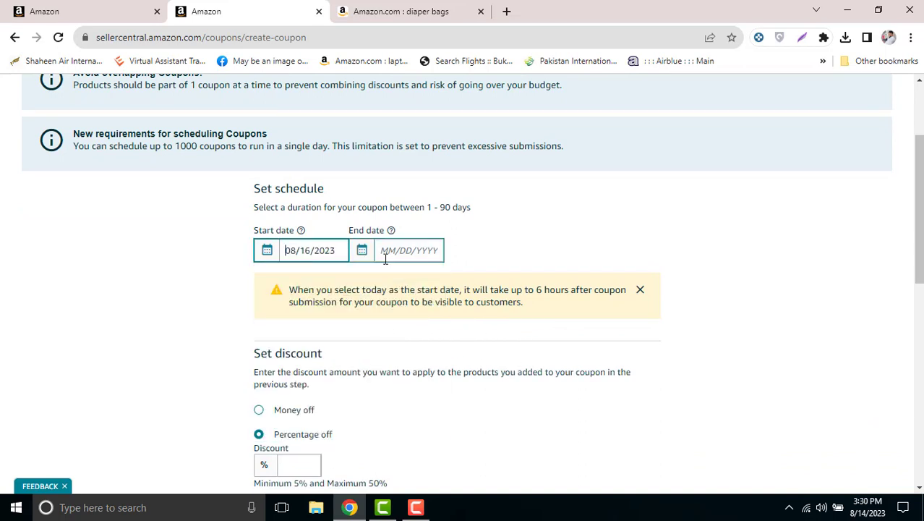
- Set the coupon's end date to 08/29/2023 in its schedule
left_click(385, 253)
left_click(417, 405)
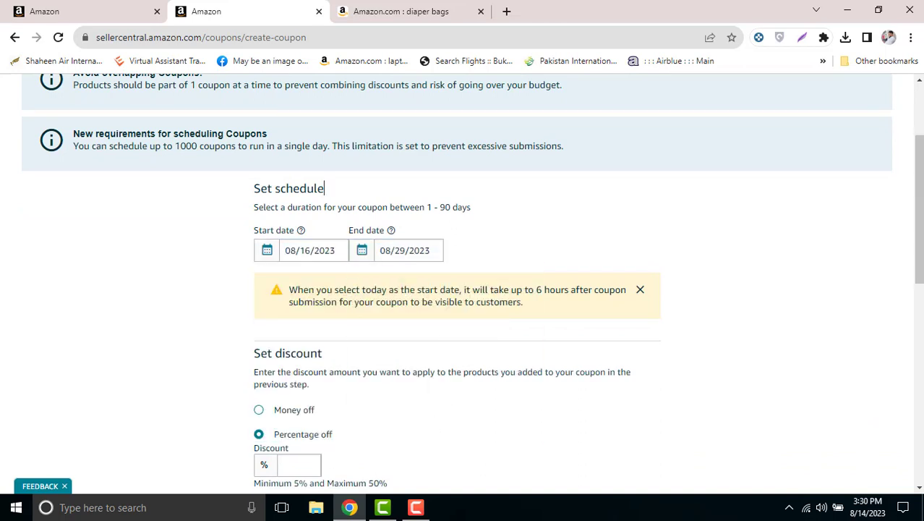
- Compare the Money off and Percentage off discount types and choose Money off for the coupon
scroll(324, 188, "down", 2)
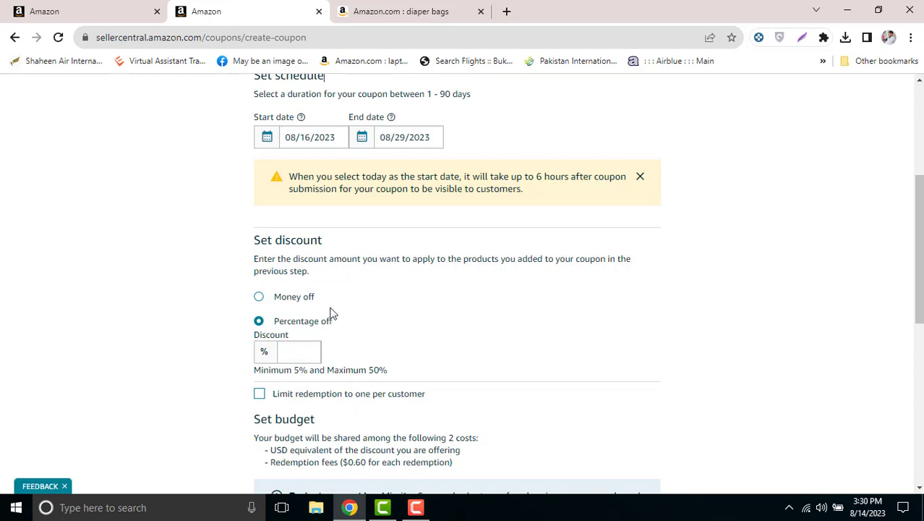
scroll(890, 309, "down", 1)
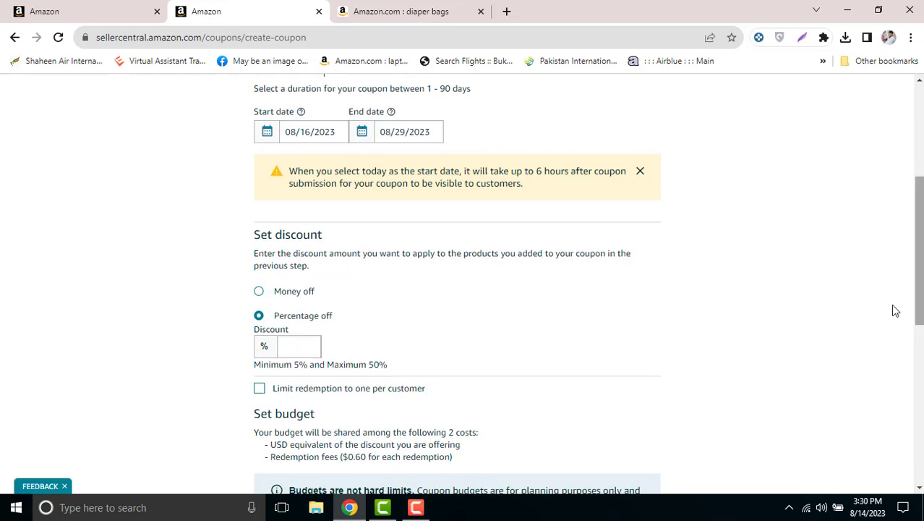
left_click(260, 291)
left_click(260, 316)
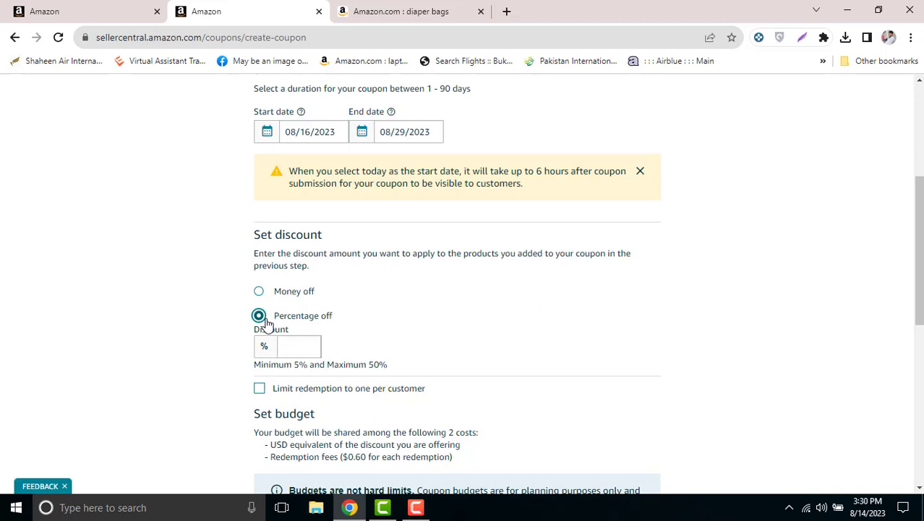
left_click(259, 291)
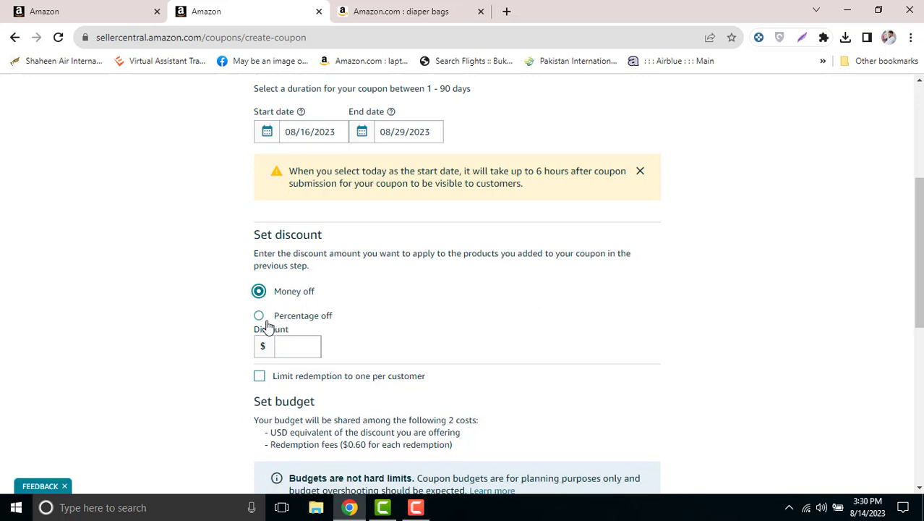
left_click(258, 318)
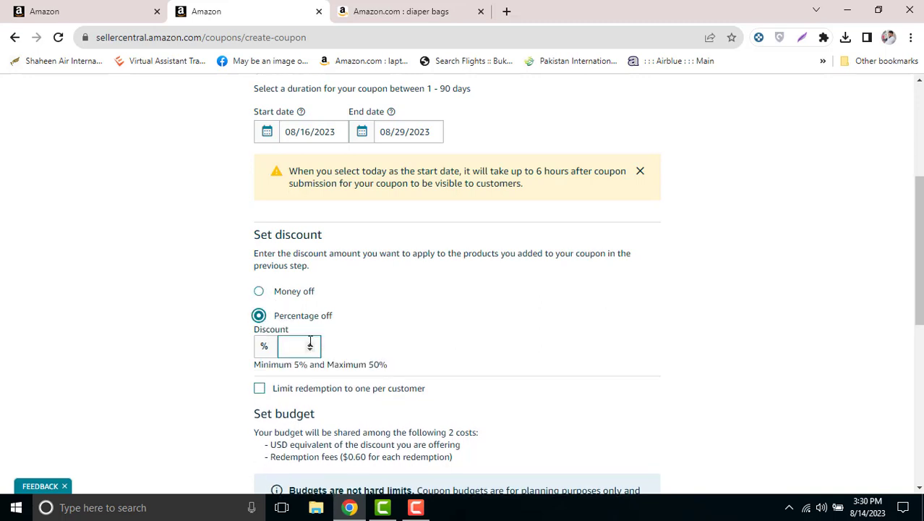
left_click(261, 296)
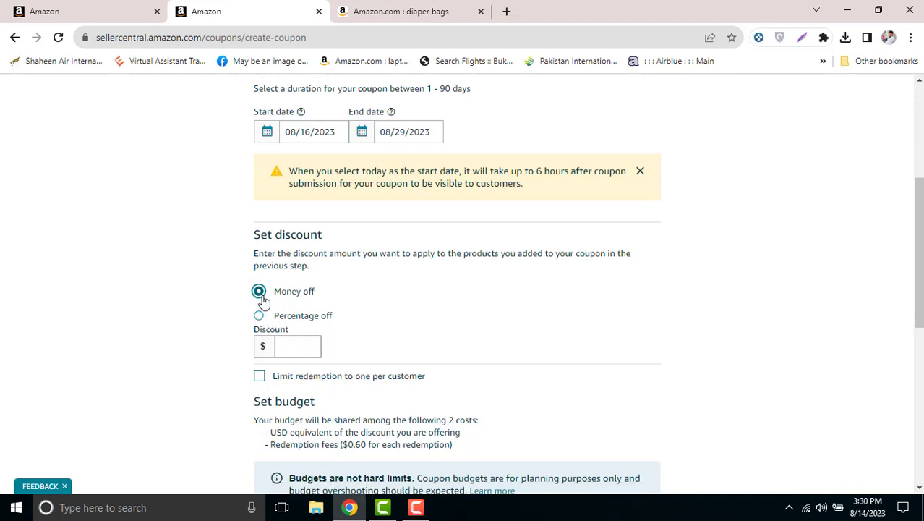
left_click(290, 346)
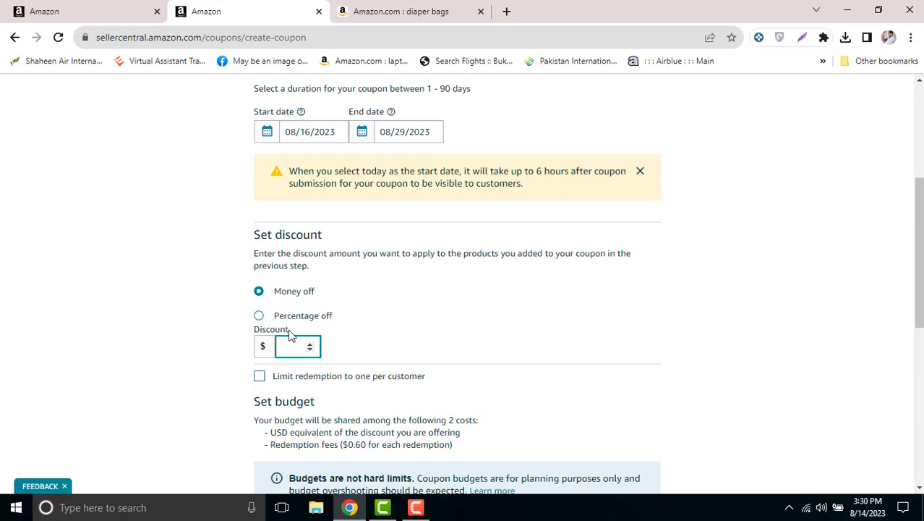
- Check how coupon discounts appear in the Amazon diaper bags search results, and return to the new coupon
left_click(391, 10)
scroll(373, 379, "down", 4)
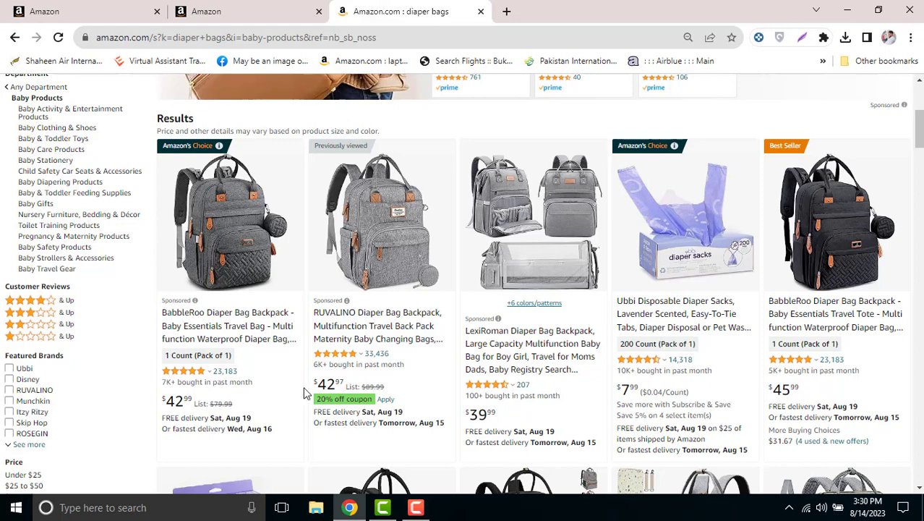
left_click(268, 10)
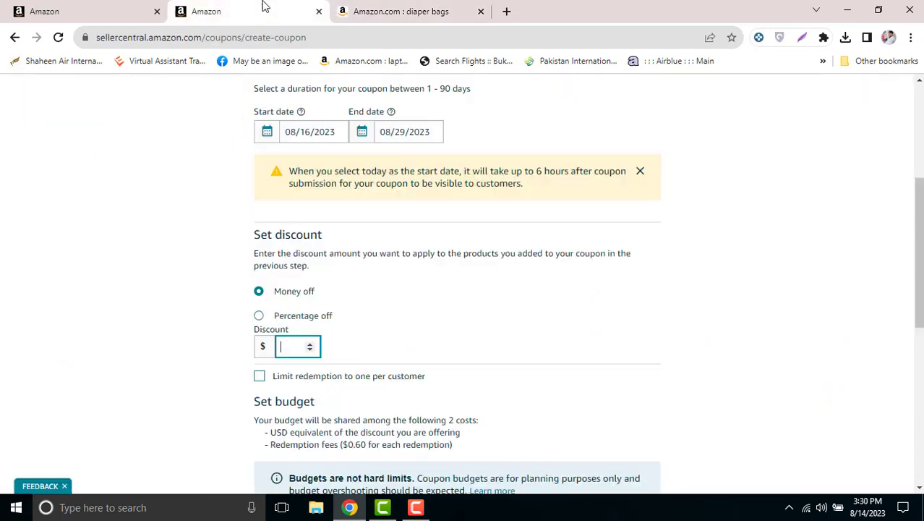
- Set the money-off discount to $5 and limit redemption to one per customer
double_click(279, 345)
left_click(815, 326)
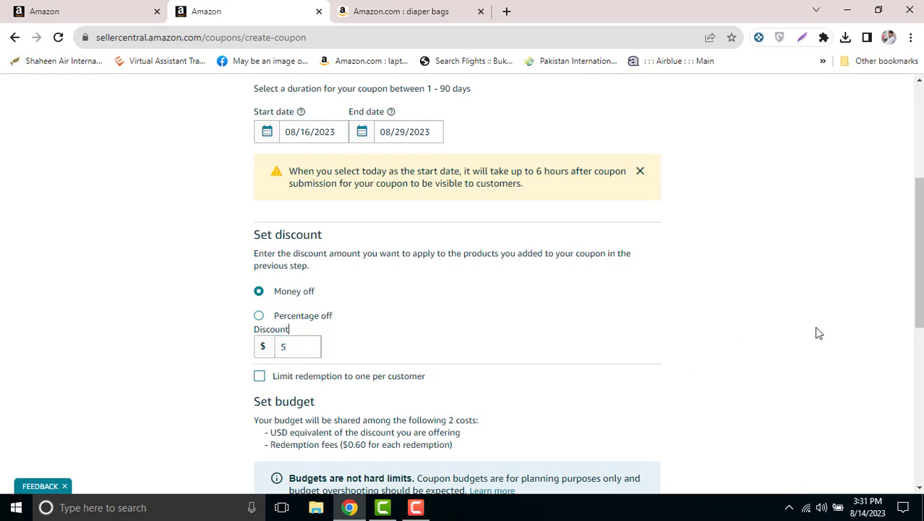
left_click_drag(921, 260, 921, 188)
scroll(431, 344, "down", 5)
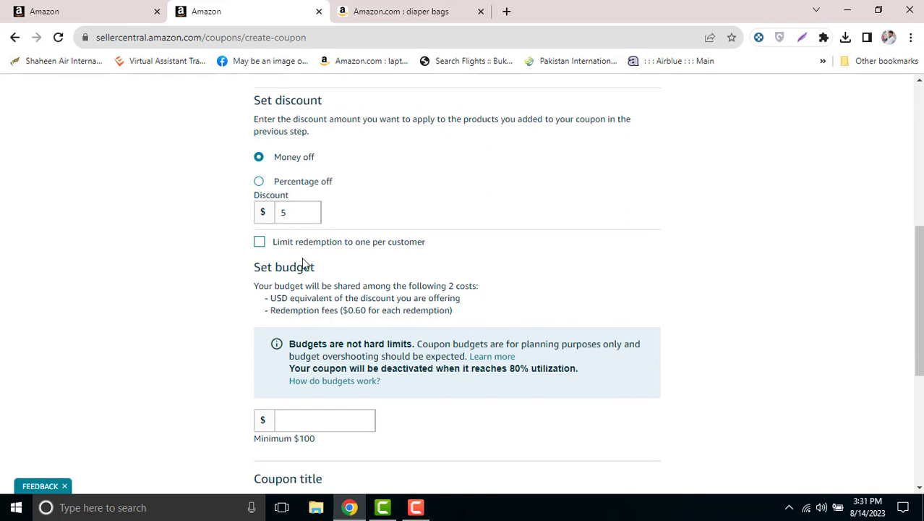
left_click(262, 244)
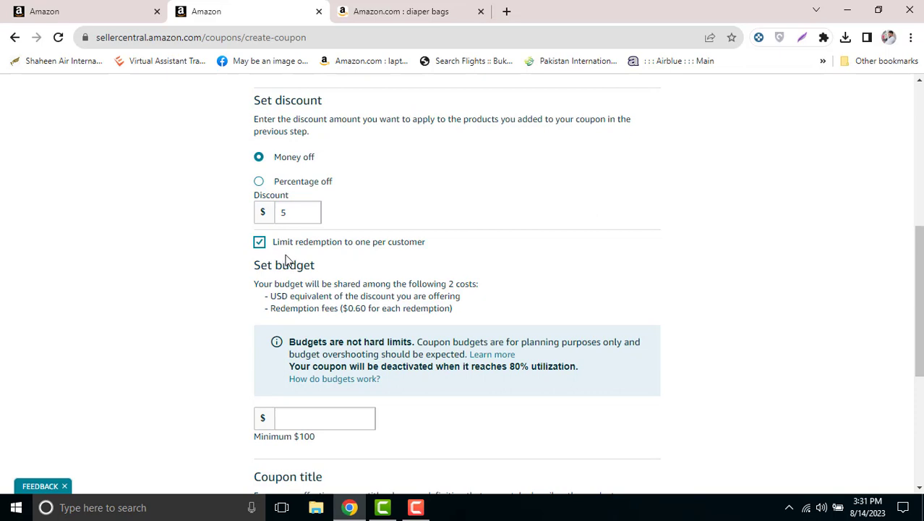
- Open the RUVALINO diaper bag backpack listing and examine its price, coupon and purchase options alongside the coupon's redemption limit
left_click(385, 8)
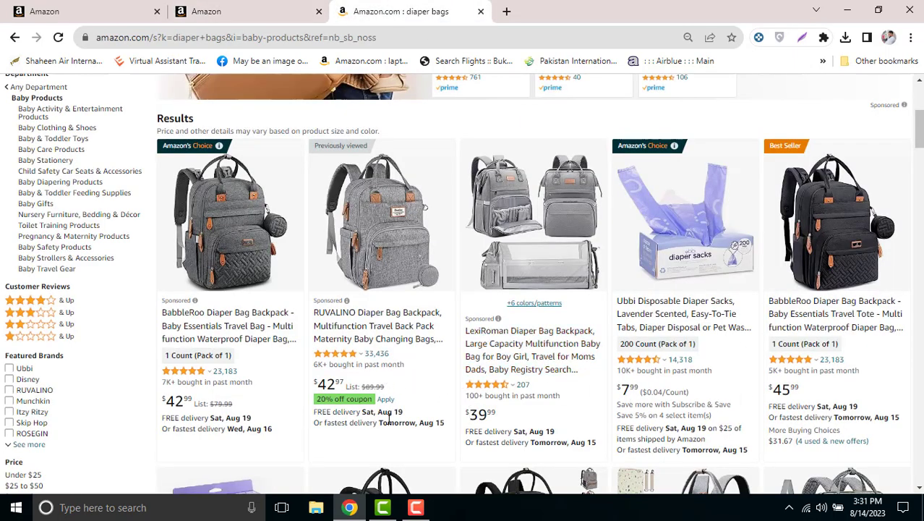
left_click(371, 329)
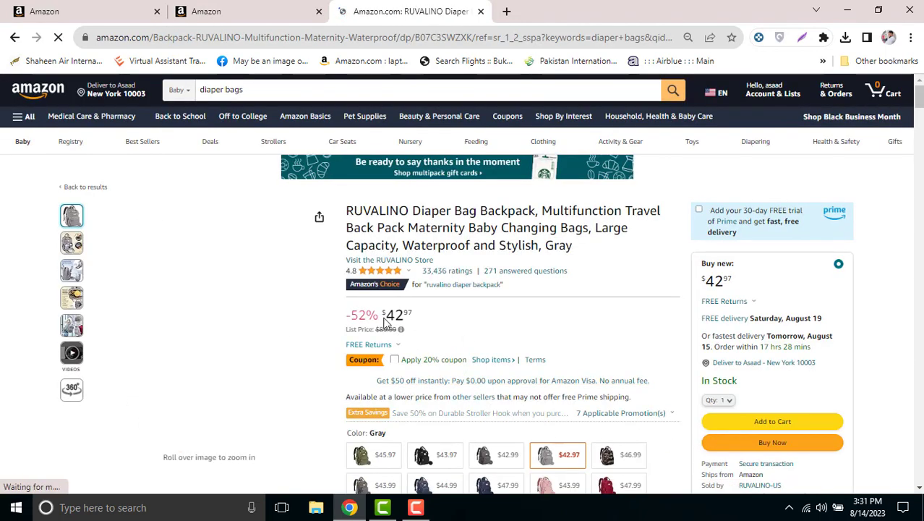
left_click_drag(384, 318, 415, 327)
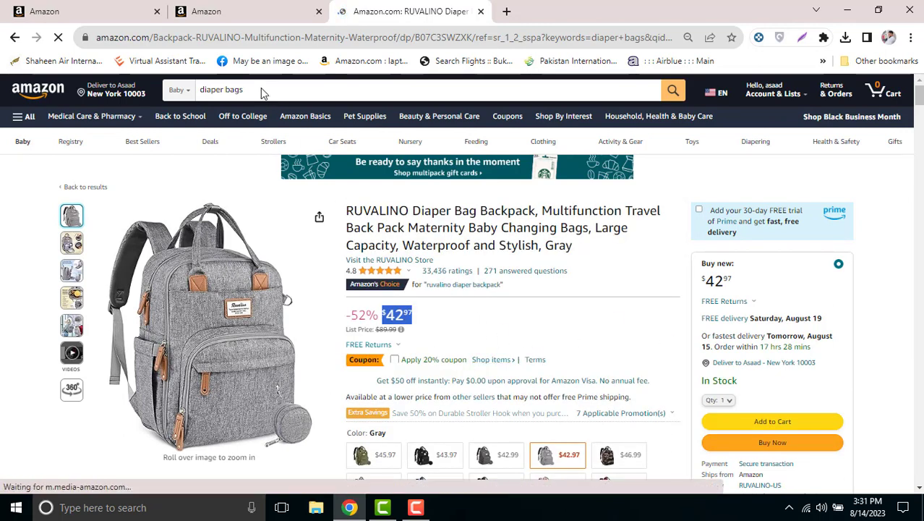
left_click(246, 15)
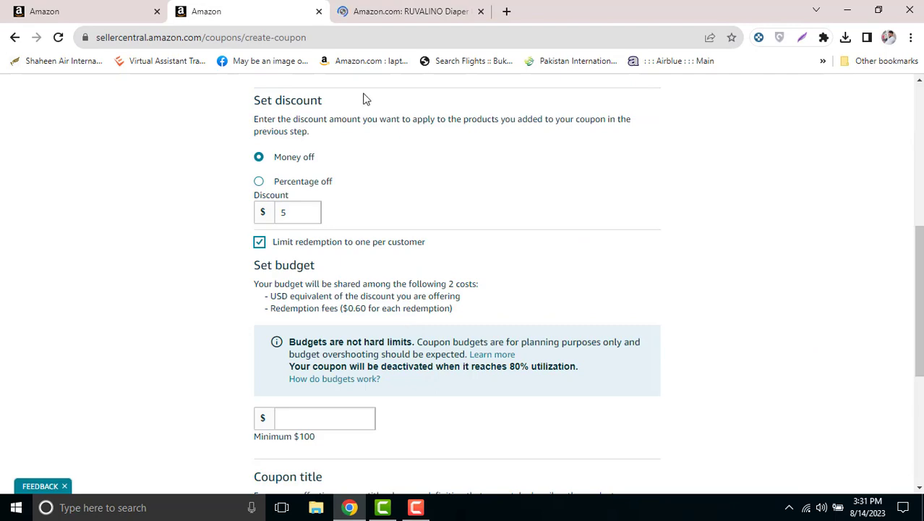
left_click(389, 11)
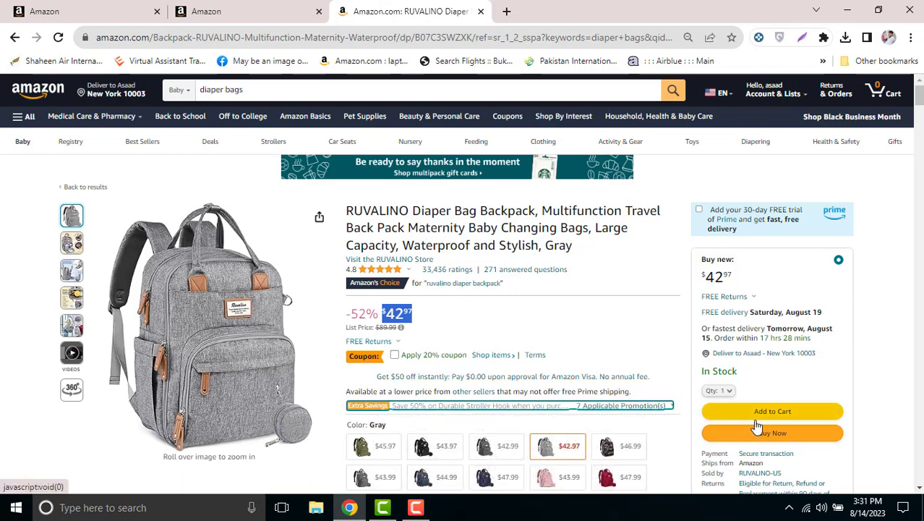
left_click(265, 14)
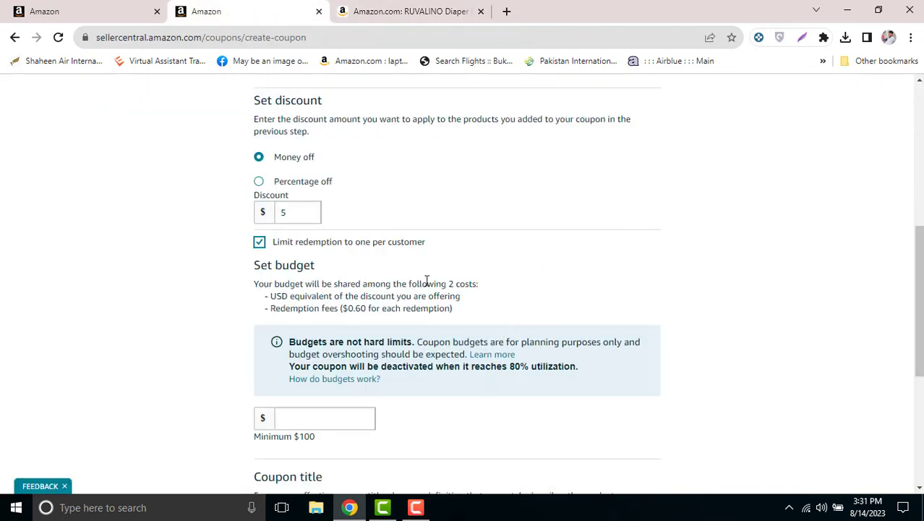
left_click(409, 16)
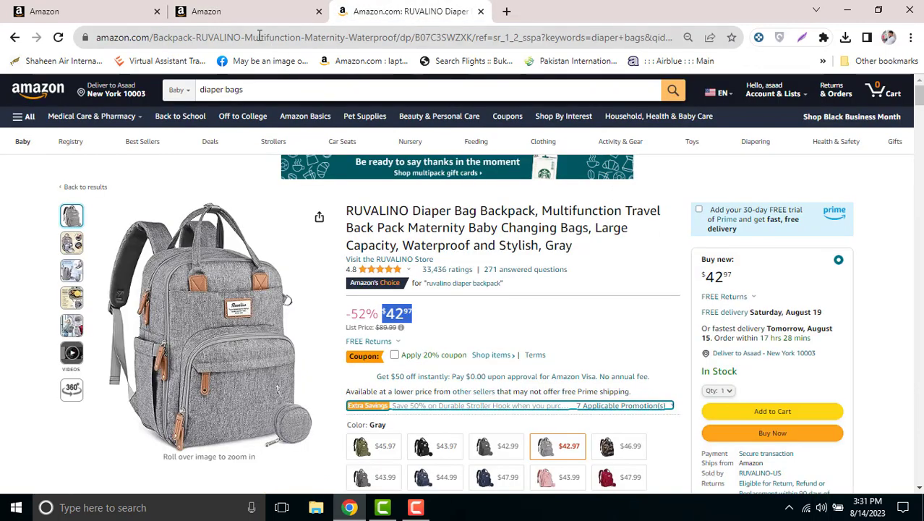
left_click(250, 11)
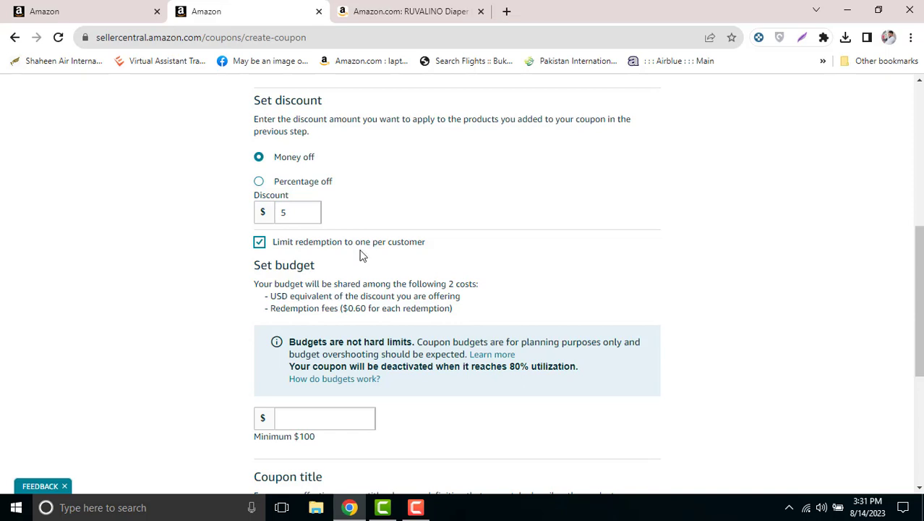
left_click(405, 14)
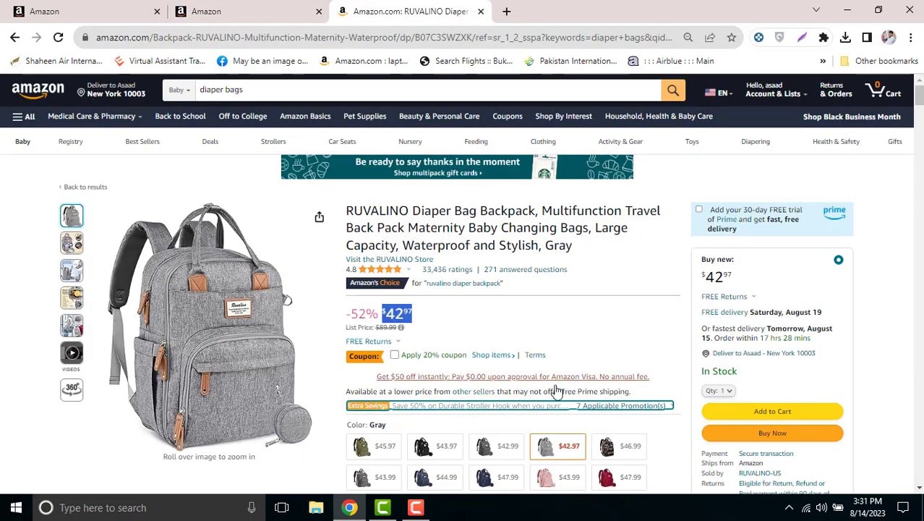
left_click(231, 12)
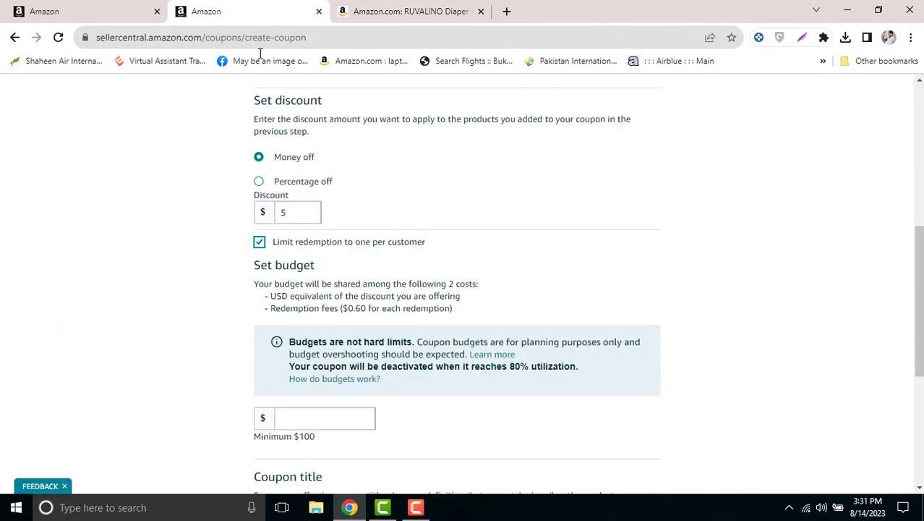
- Review the redemption fee note and set the coupon budget to $500
scroll(300, 349, "down", 1)
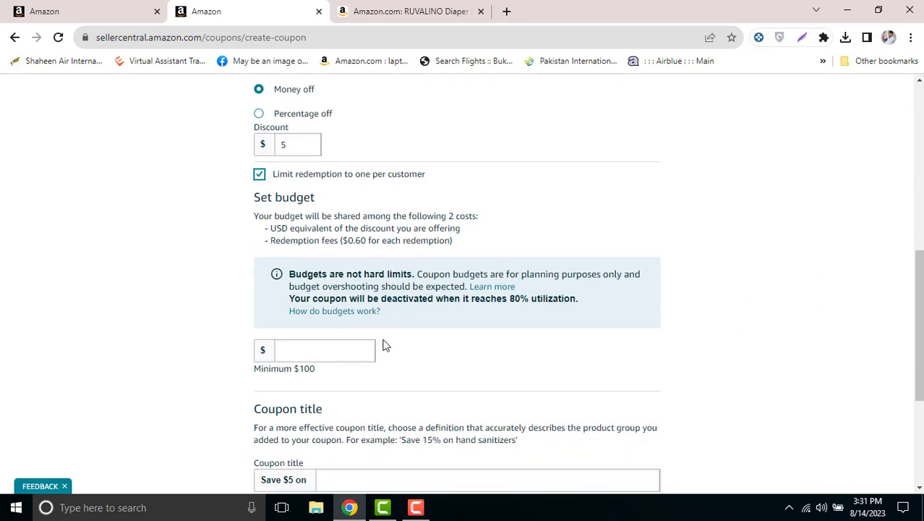
left_click_drag(311, 245, 436, 241)
left_click(309, 351)
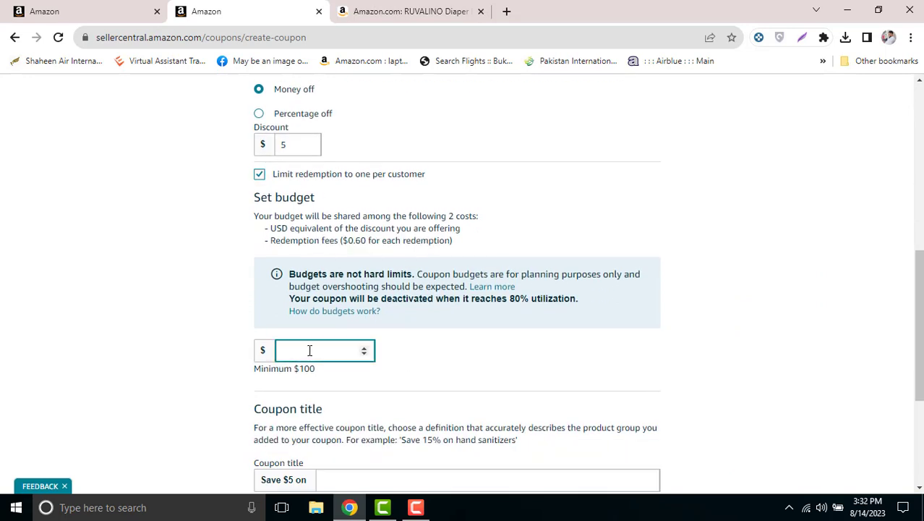
type("500")
left_click(765, 340)
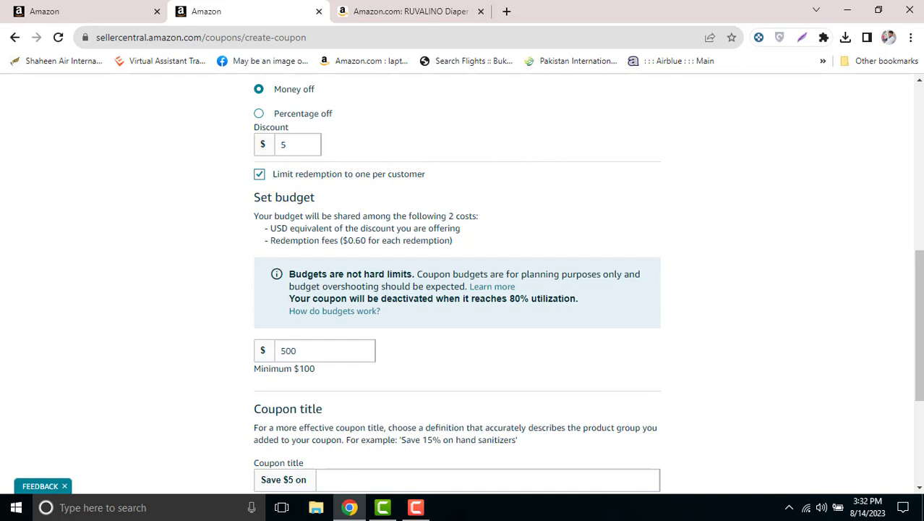
- Examine the coupon's budget and redemption fee details against the price on the RUVALINO backpack listing
left_click_drag(919, 327, 919, 331)
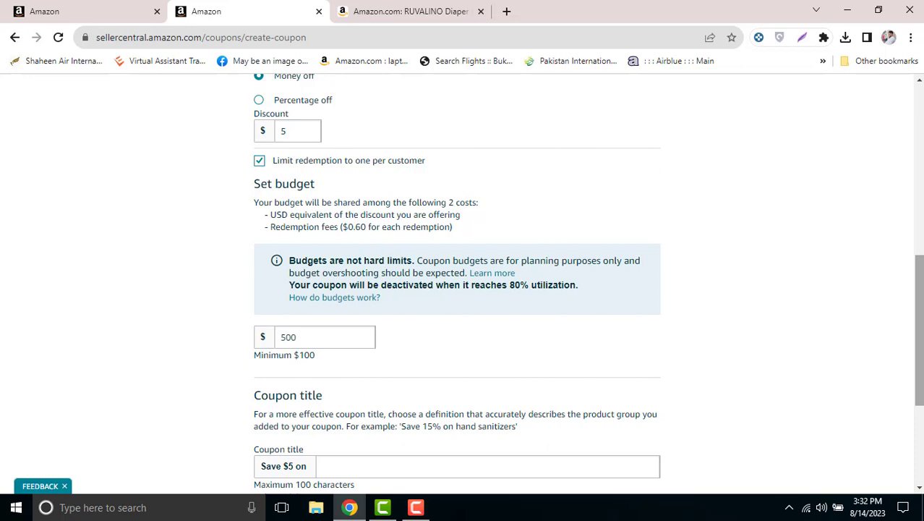
left_click_drag(919, 330, 919, 343)
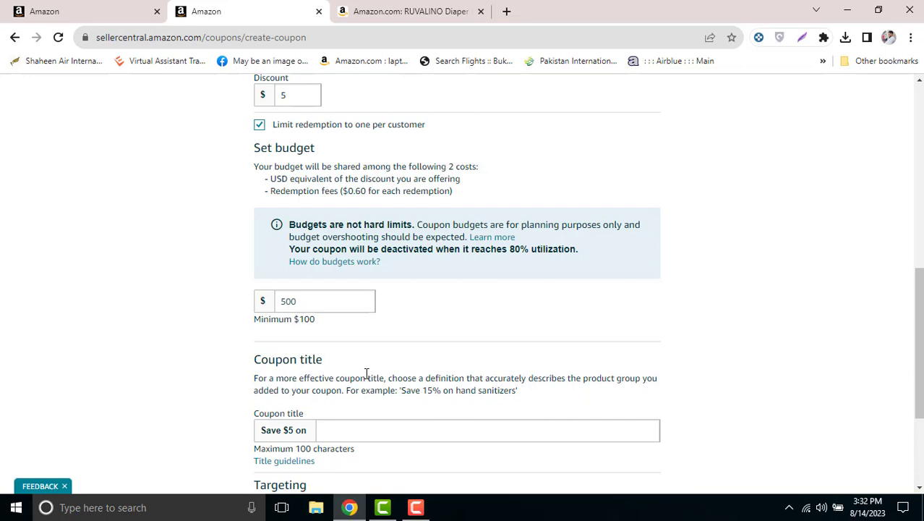
left_click_drag(919, 368, 919, 354)
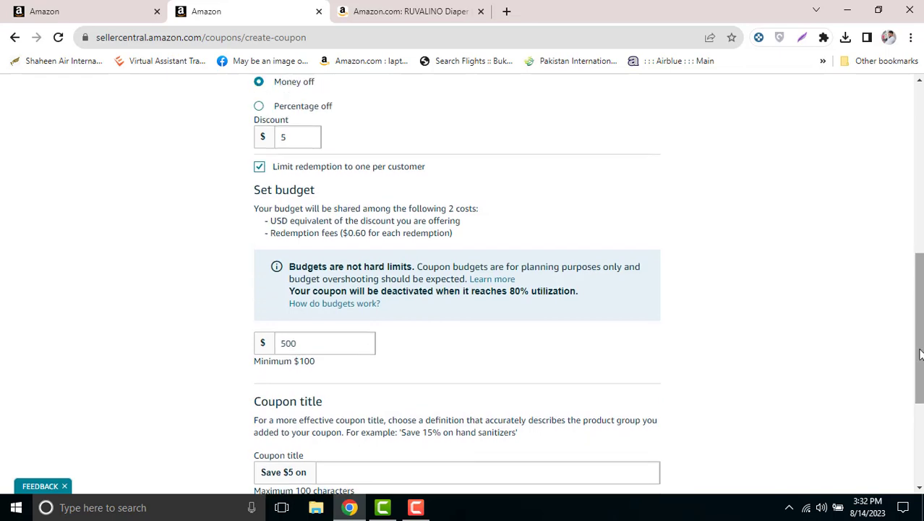
left_click_drag(287, 343, 344, 330)
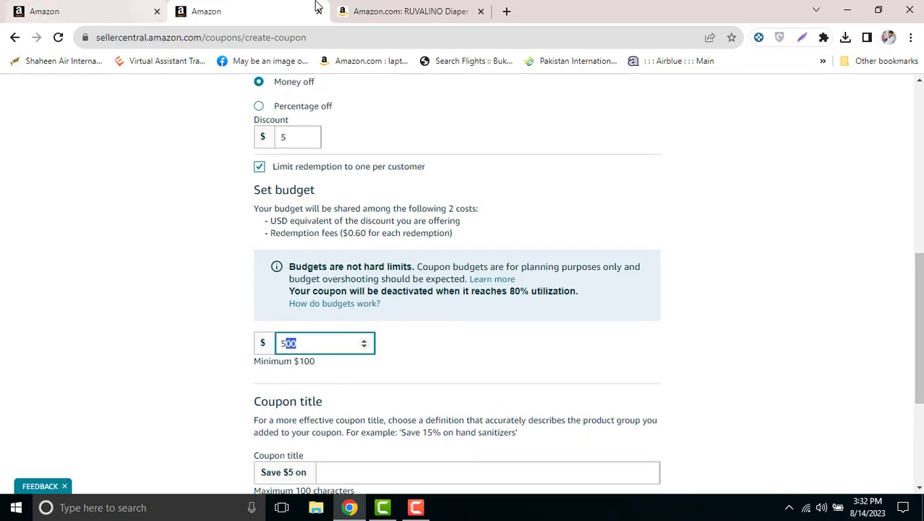
left_click(354, 11)
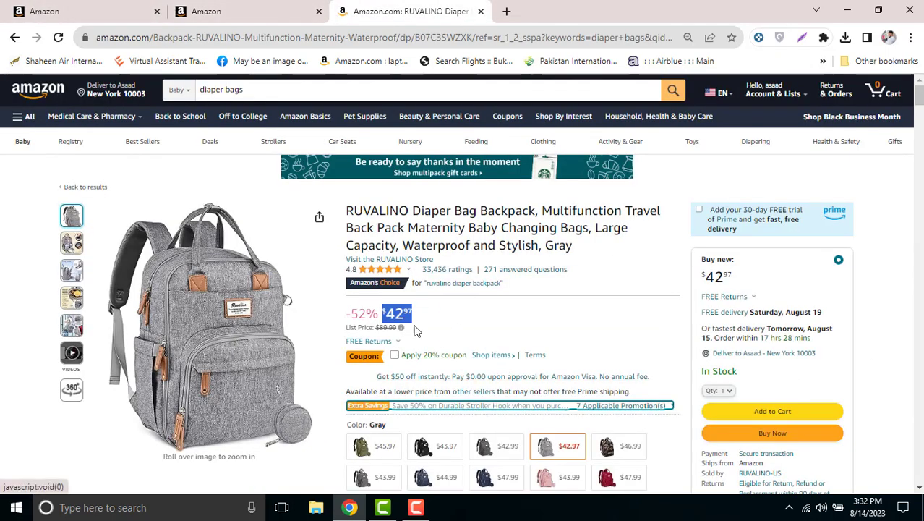
left_click(241, 9)
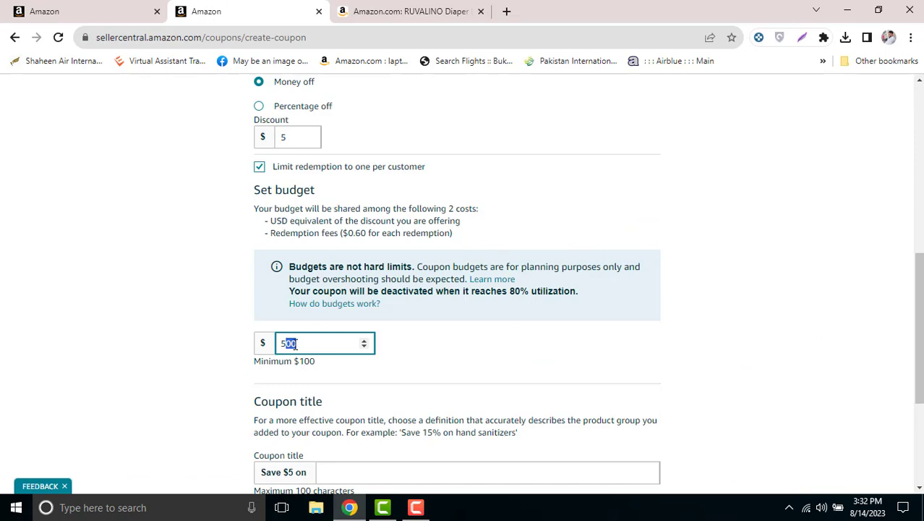
left_click(354, 11)
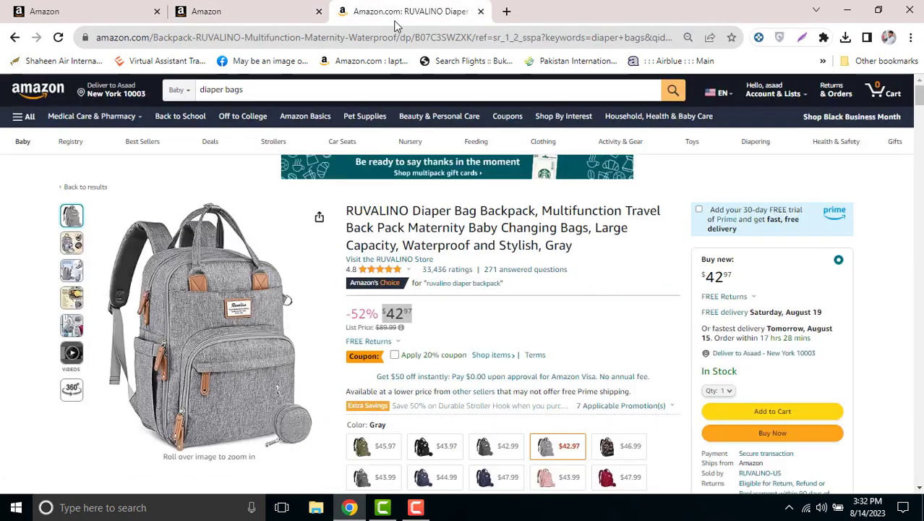
left_click(243, 13)
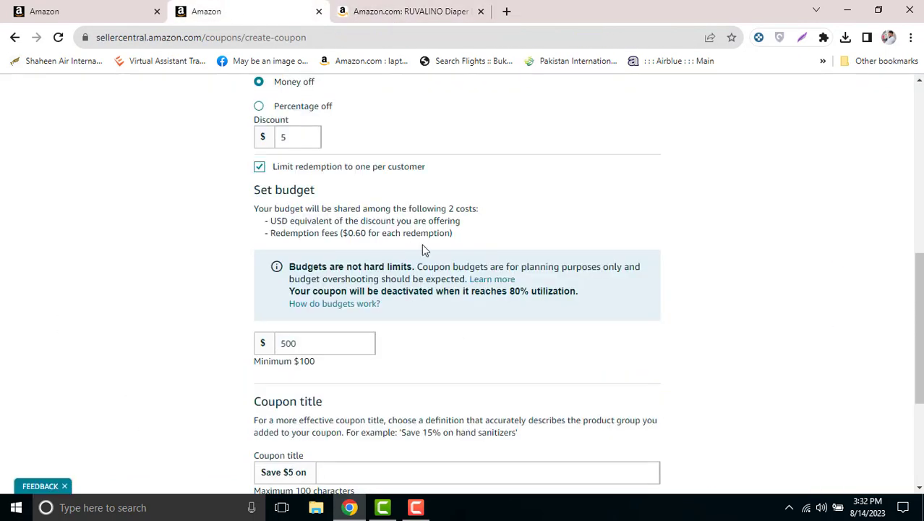
left_click(405, 11)
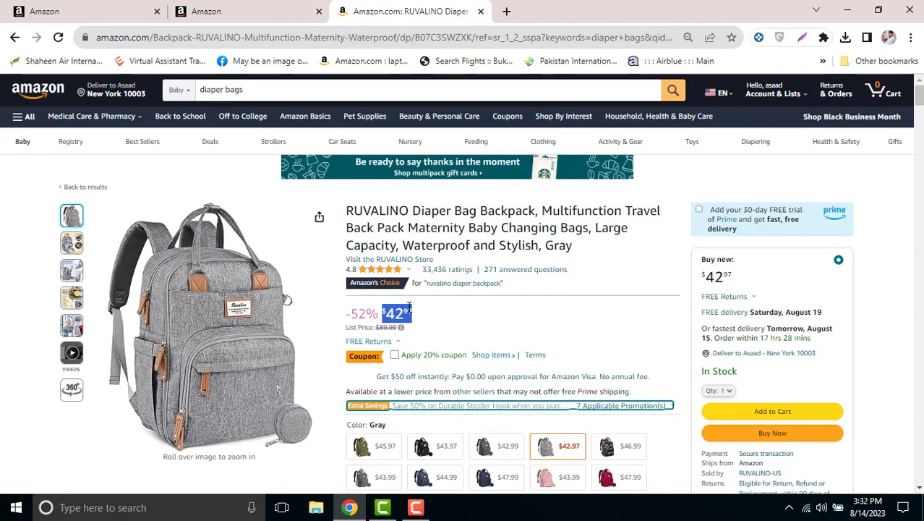
- Examine the coupon's budget amount alongside its discount and the two costs that share the budget
left_click(249, 10)
left_click(347, 351)
left_click_drag(332, 343, 265, 367)
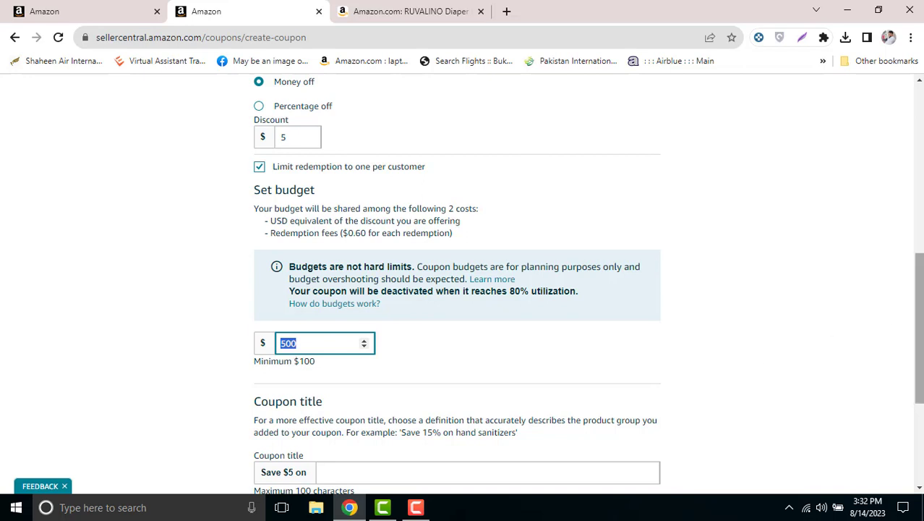
left_click_drag(269, 233, 494, 245)
left_click(681, 282)
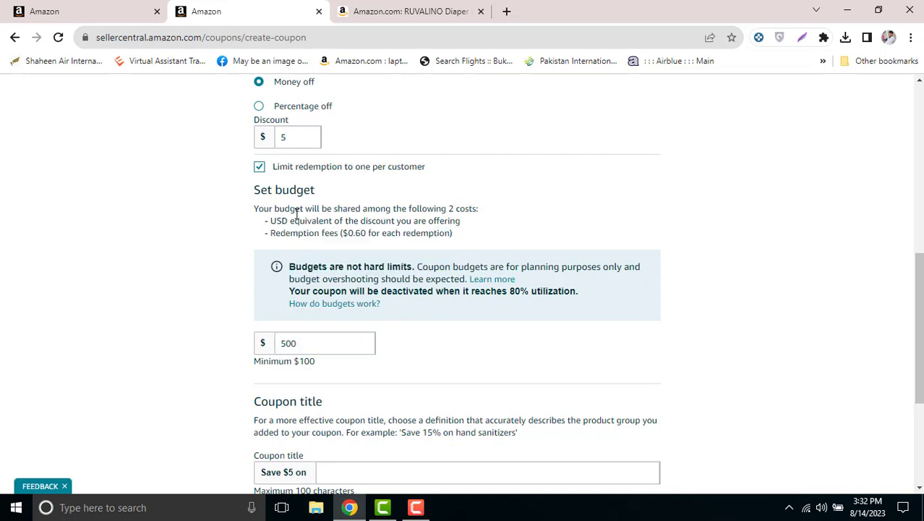
left_click_drag(255, 209, 499, 211)
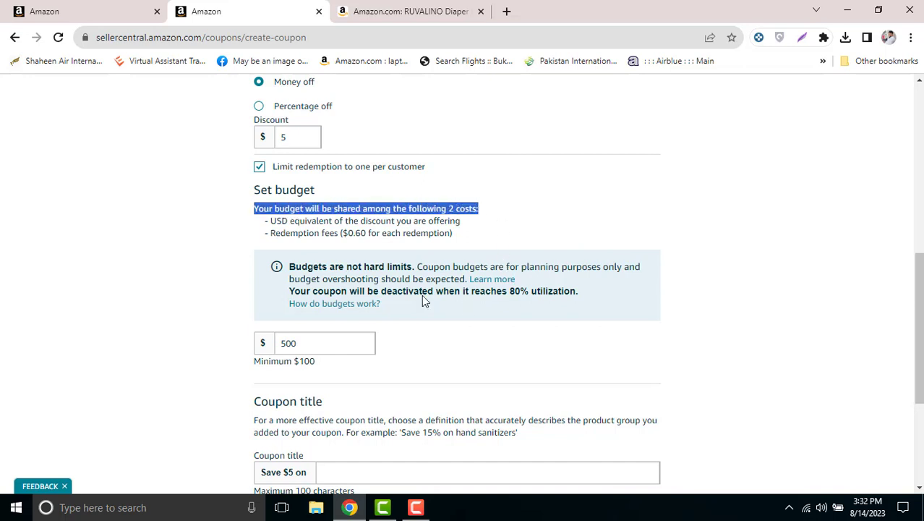
left_click(288, 139)
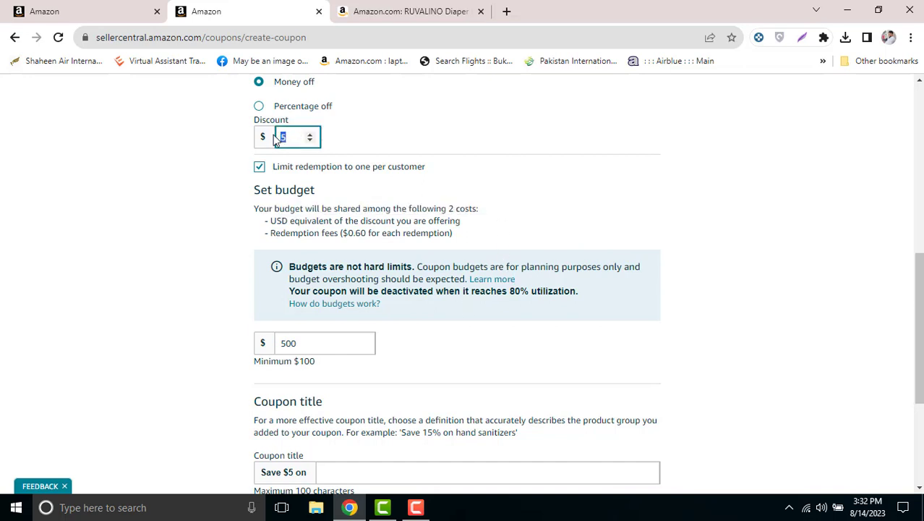
double_click(318, 342)
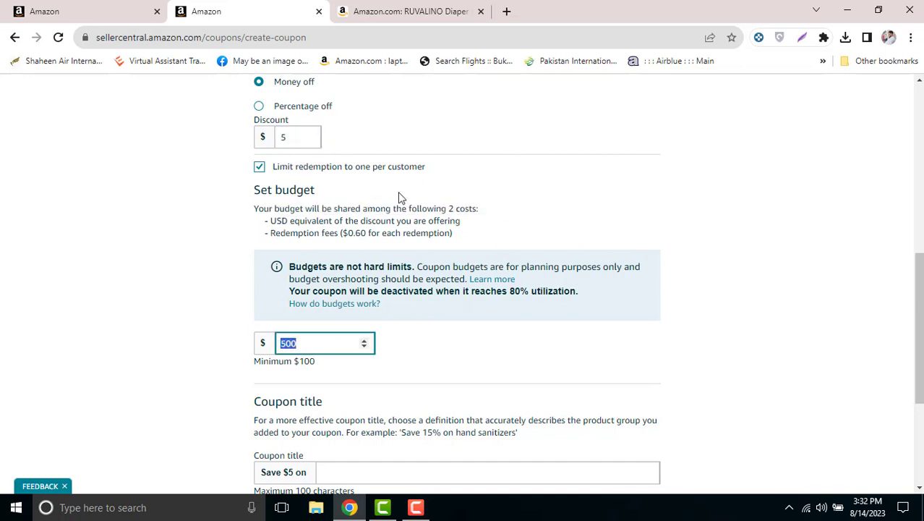
left_click(710, 282)
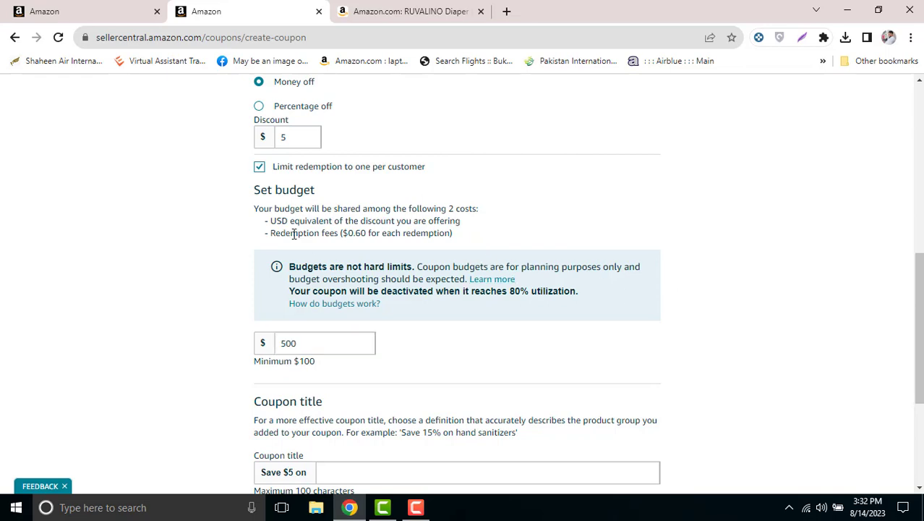
- Review the RUVALINO listing's price and list-price explanation against the coupon's budget, discount cost and redemption fee
left_click(362, 12)
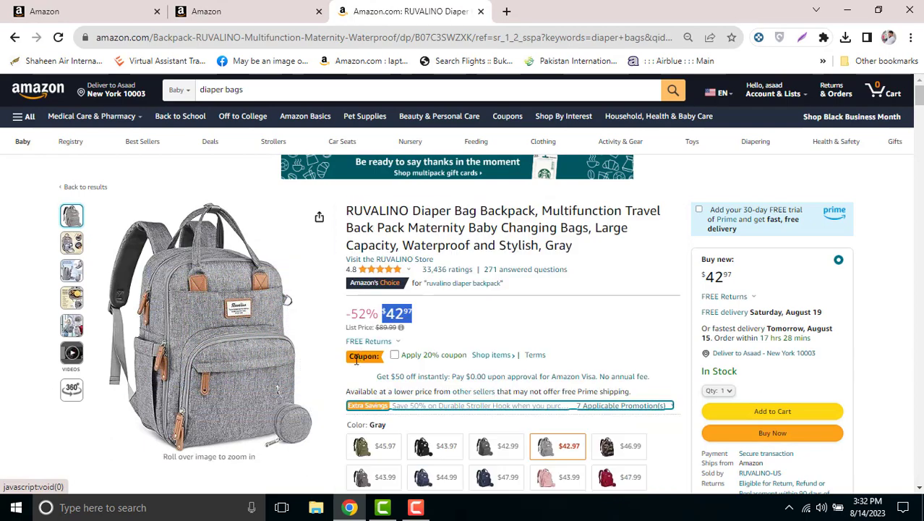
left_click(400, 327)
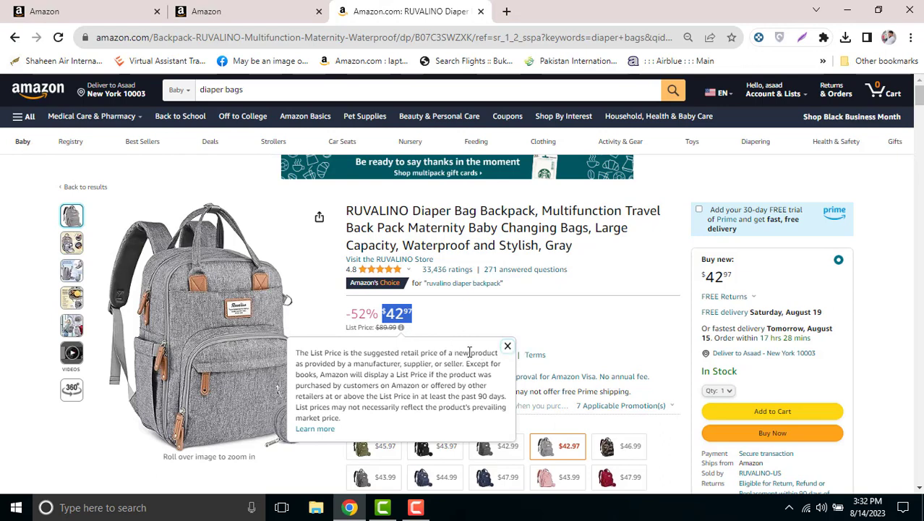
left_click(394, 323)
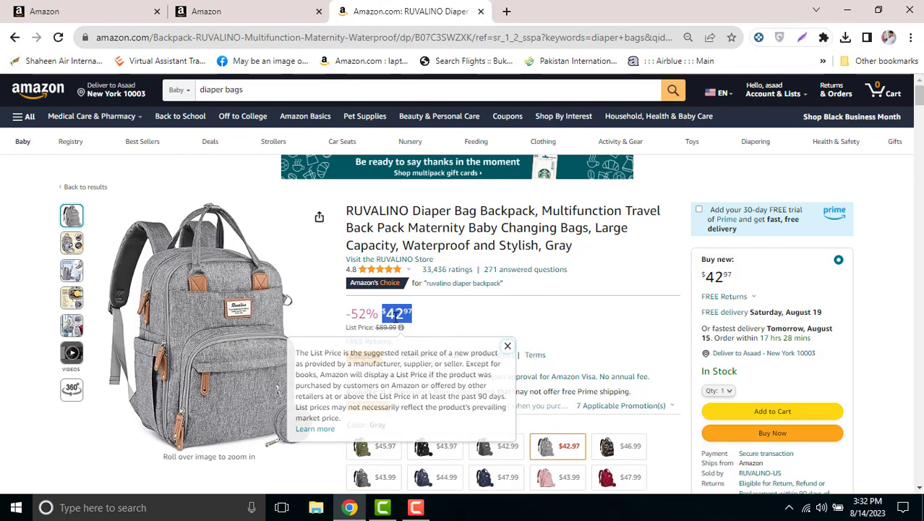
left_click_drag(384, 321, 422, 318)
left_click(258, 15)
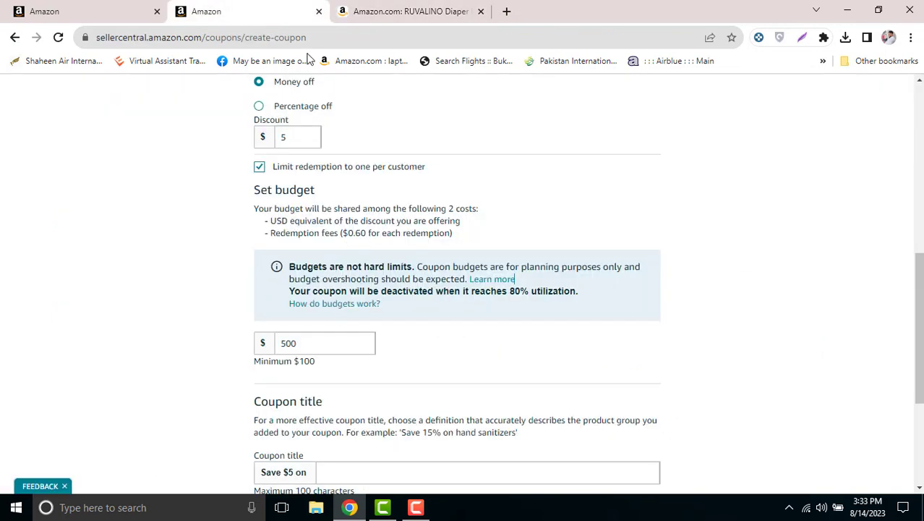
left_click_drag(309, 344, 258, 346)
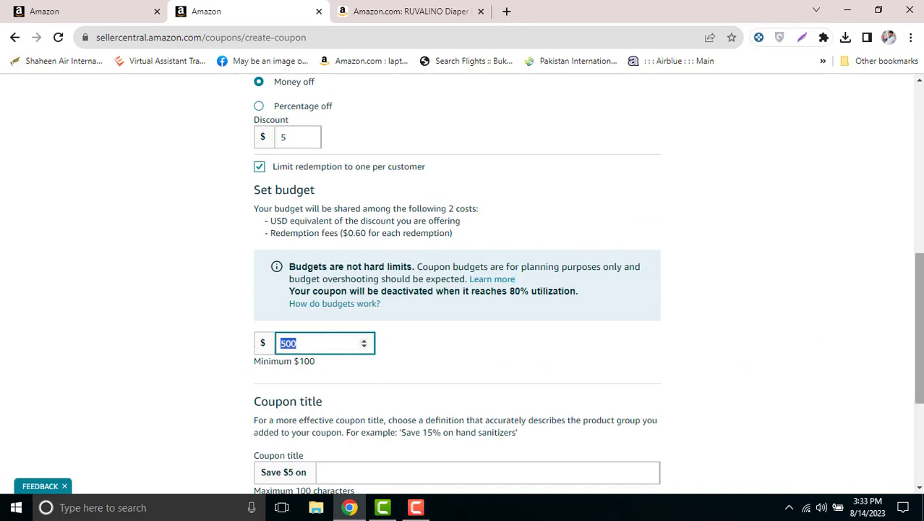
left_click_drag(918, 314, 821, 314)
left_click_drag(349, 236, 446, 238)
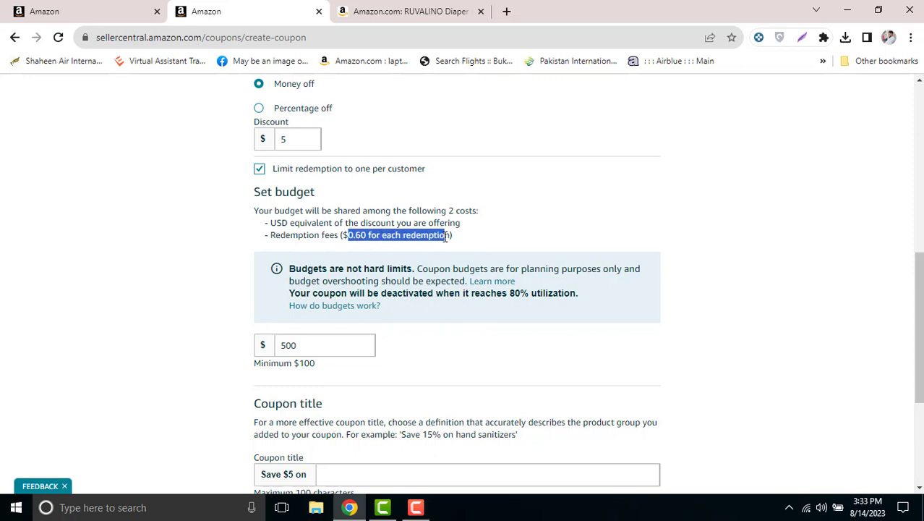
double_click(308, 345)
left_click(362, 10)
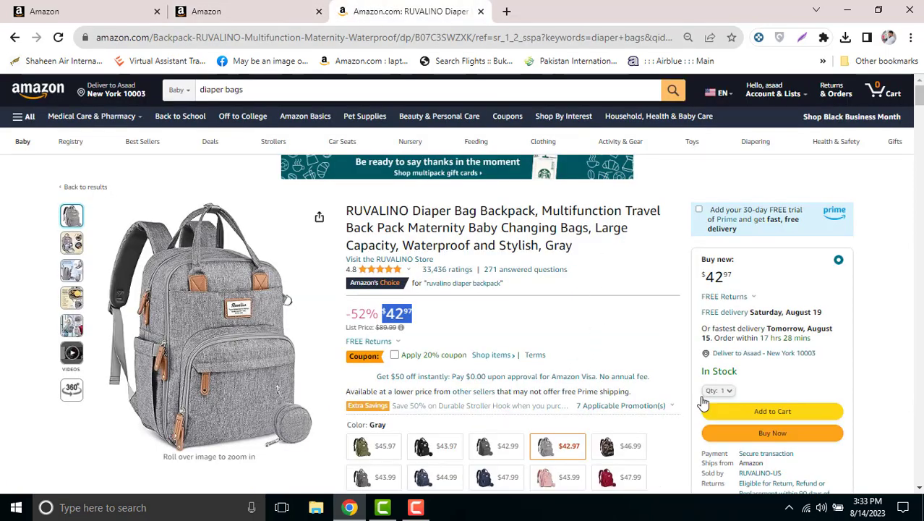
left_click(289, 9)
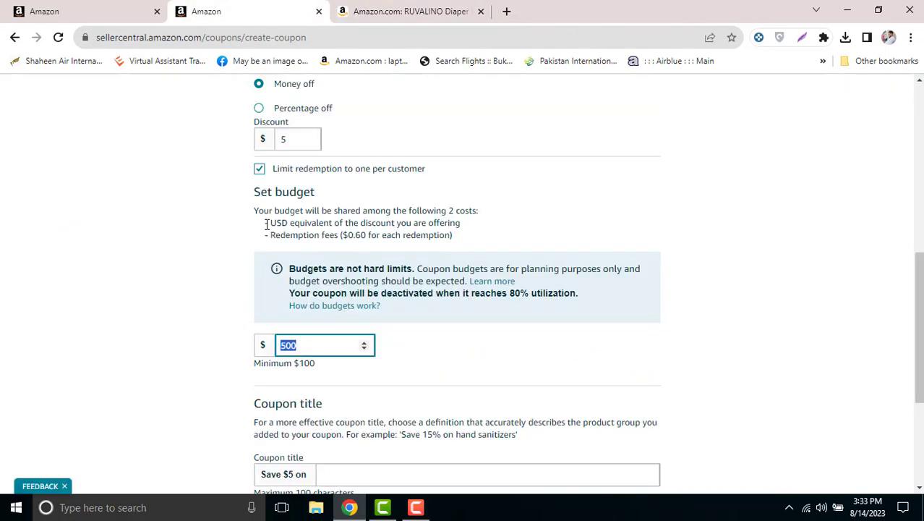
left_click_drag(266, 224, 457, 239)
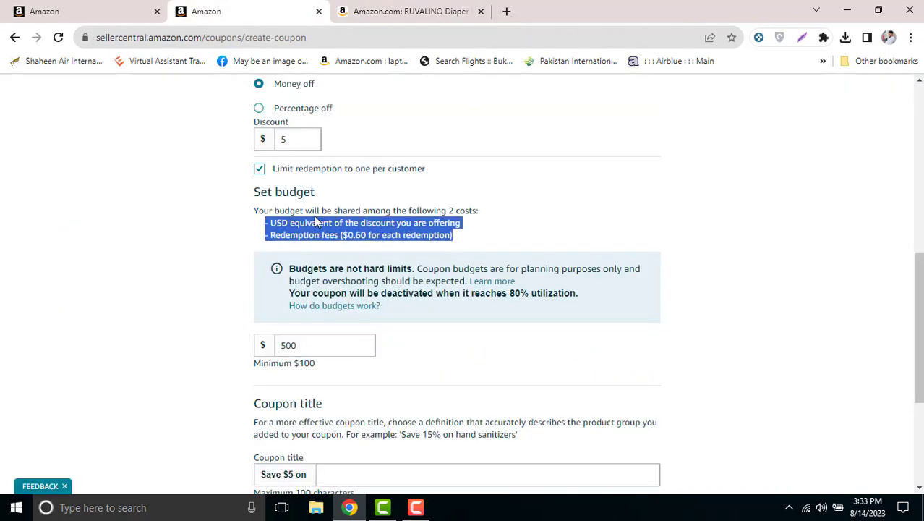
double_click(305, 343)
left_click(865, 309)
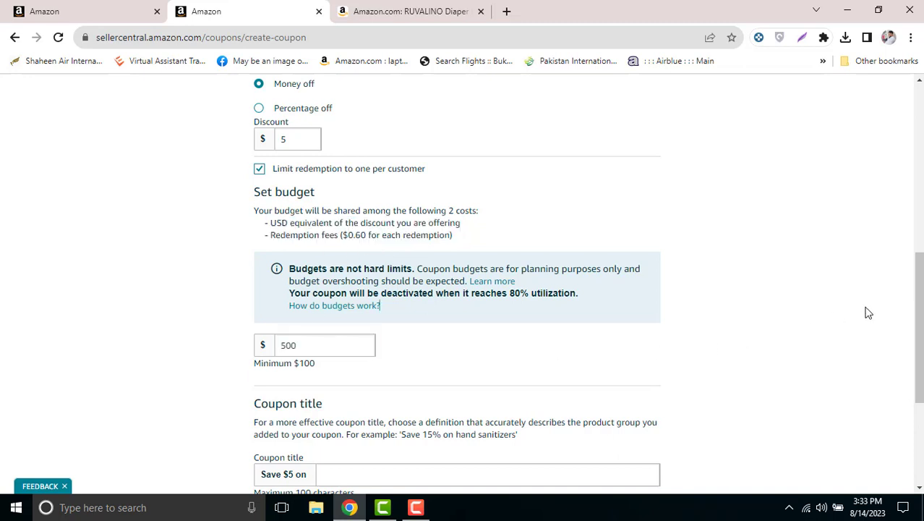
- Title the coupon "DIAPER BAGS" and target it to all customers
scroll(918, 325, "down", 3)
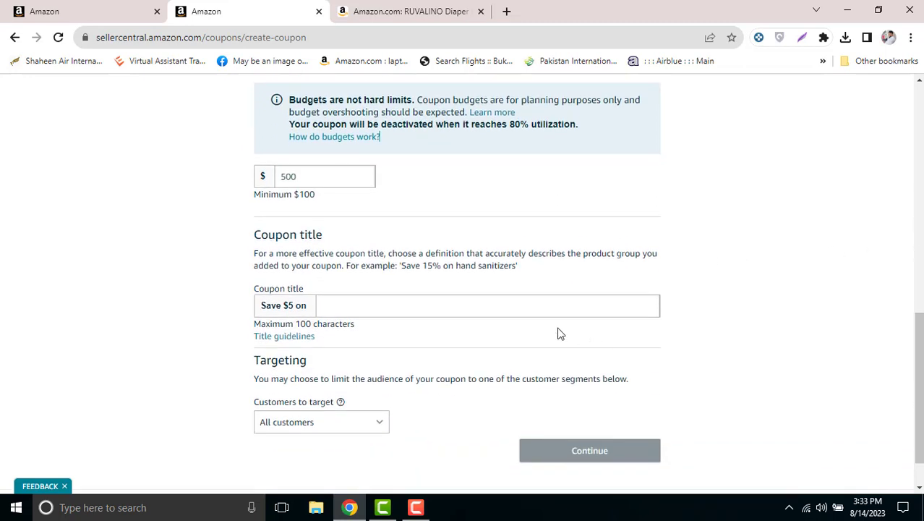
left_click(449, 314)
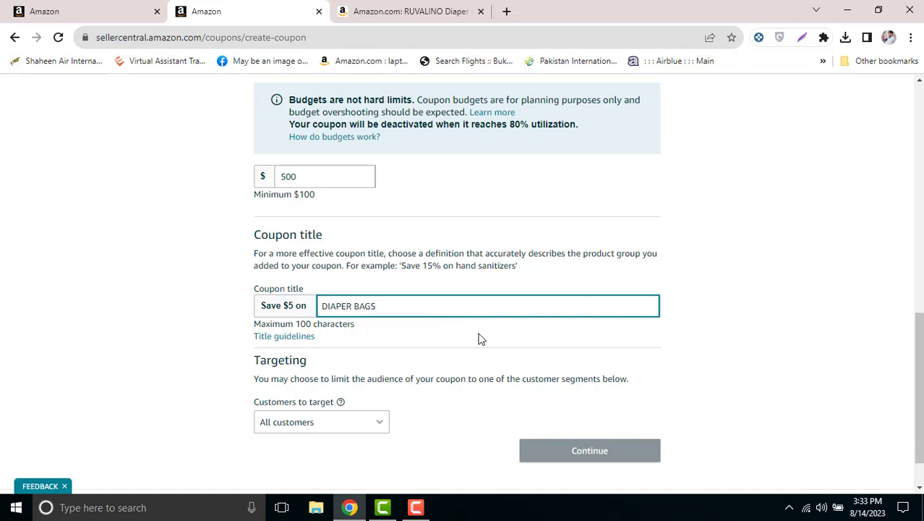
left_click(377, 432)
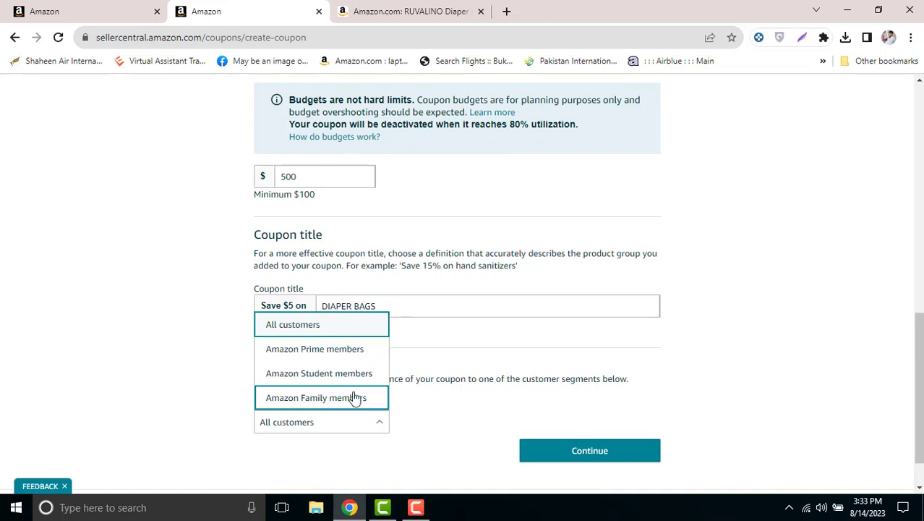
left_click(319, 325)
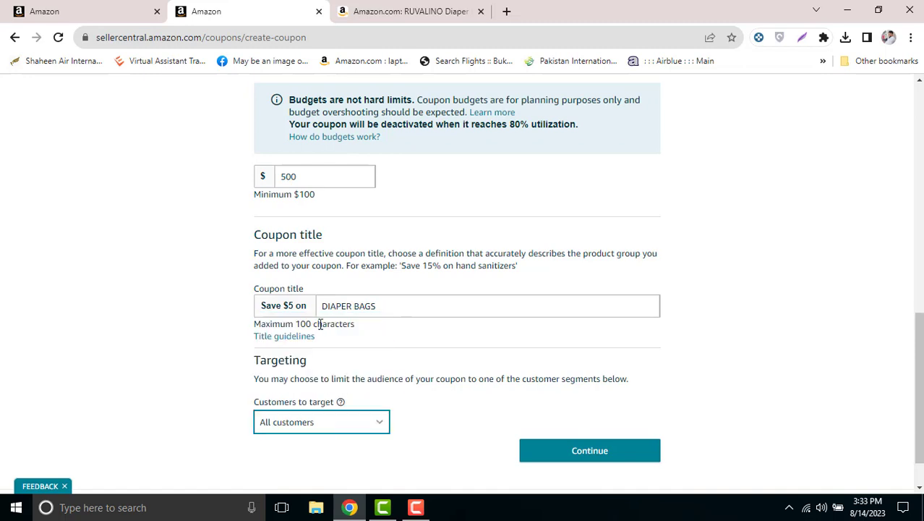
- Continue to the coupon's review page and cancel its creation without submitting it
left_click(579, 459)
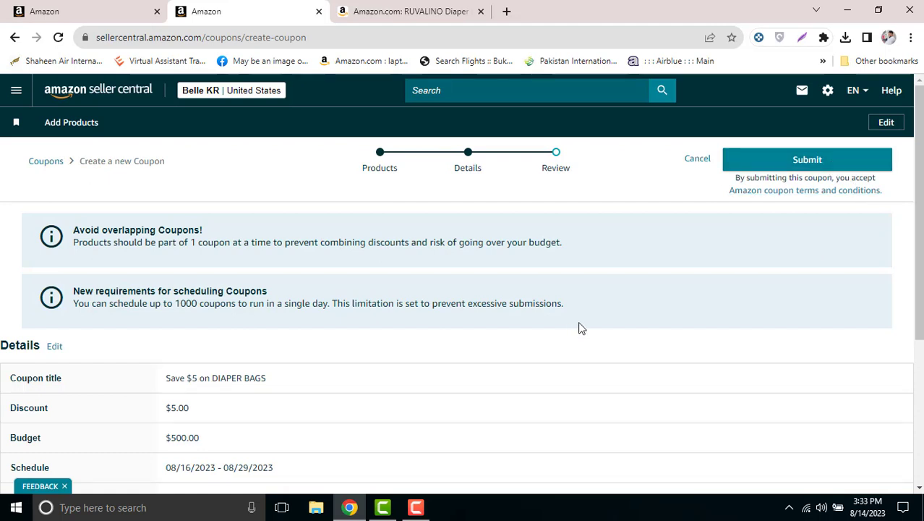
left_click(691, 161)
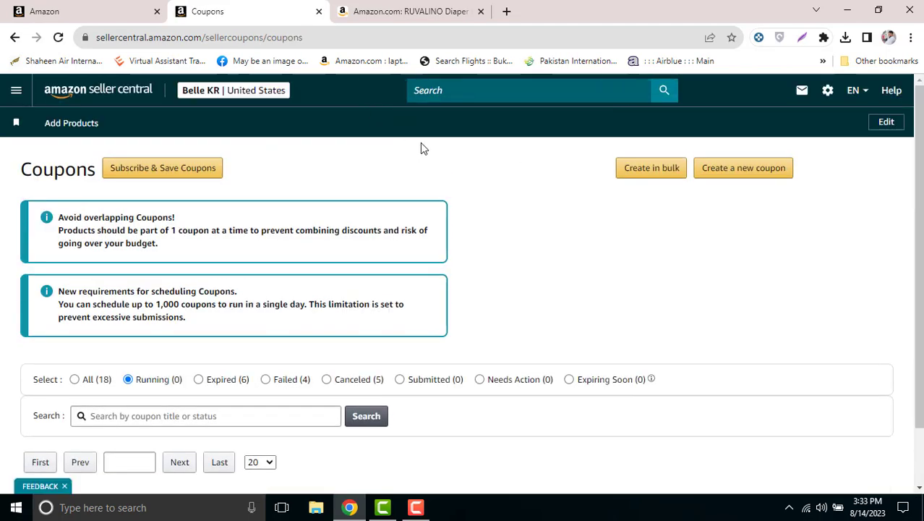
- Examine the RUVALINO diaper bag backpack's selling price and coupon offer alongside the Seller Central coupons page
left_click(401, 11)
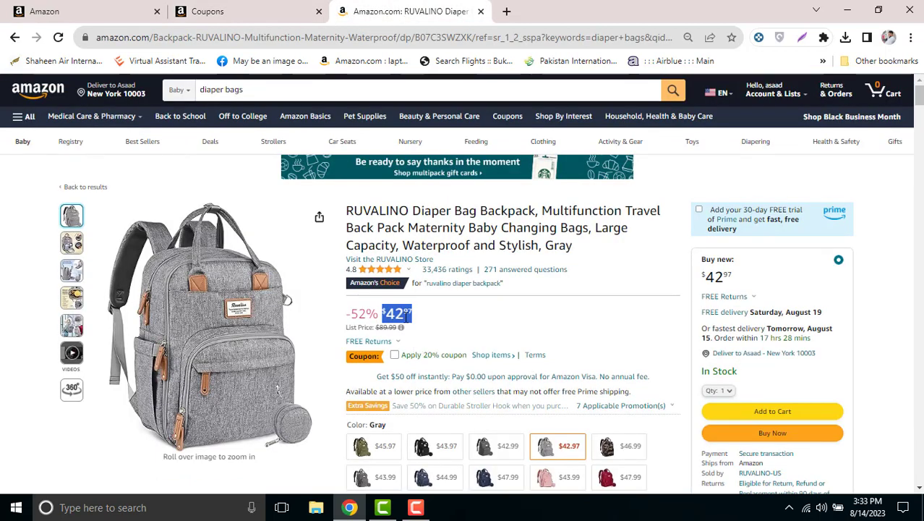
left_click(407, 313)
left_click_drag(394, 313, 494, 322)
left_click_drag(389, 309, 557, 350)
left_click(378, 314)
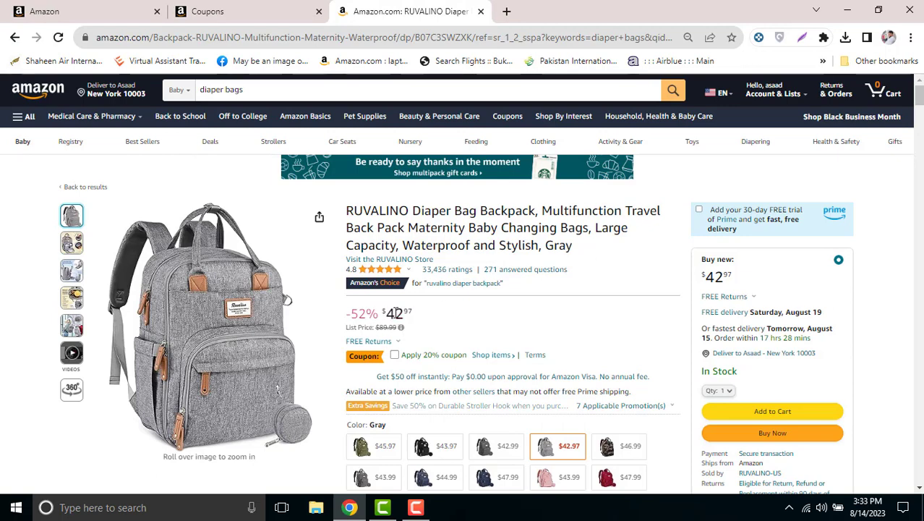
double_click(396, 312)
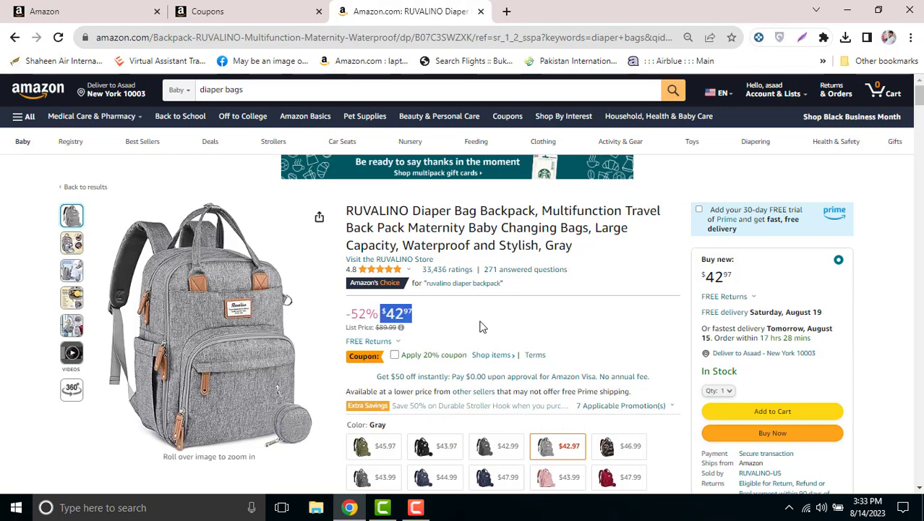
left_click(425, 312)
left_click_drag(386, 314, 419, 315)
left_click_drag(383, 312, 379, 313)
left_click(237, 10)
left_click(362, 9)
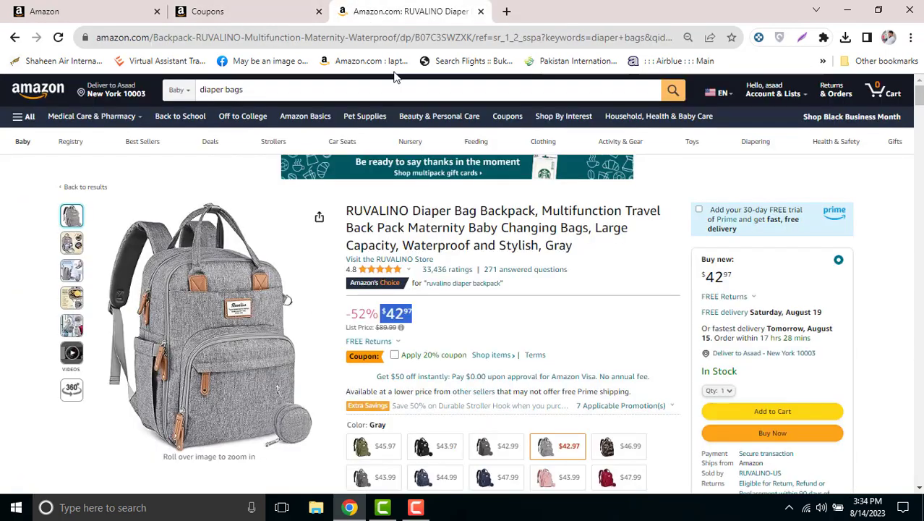